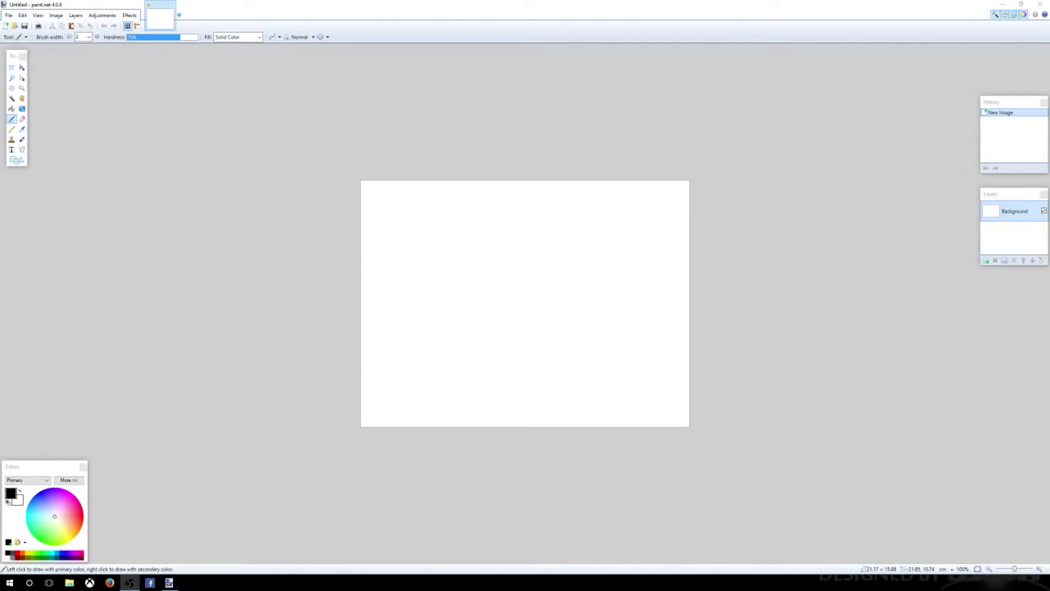
Bring paint.net forward and cycle through the open images, ending on Preacher.png.
{"action": "left_click", "coordinate": [175, 296]}
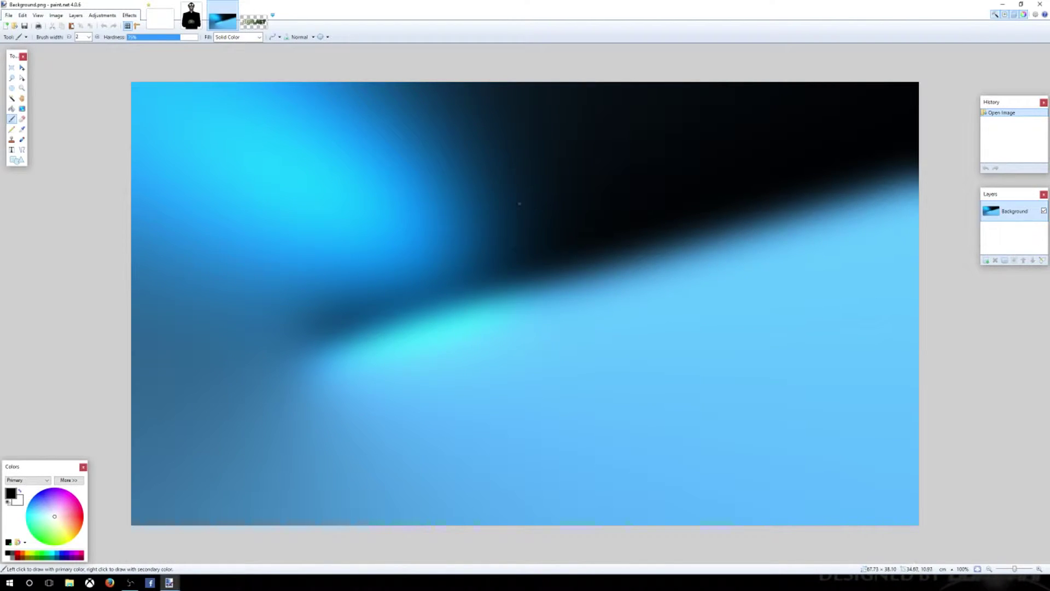
{"action": "left_click", "coordinate": [191, 16]}
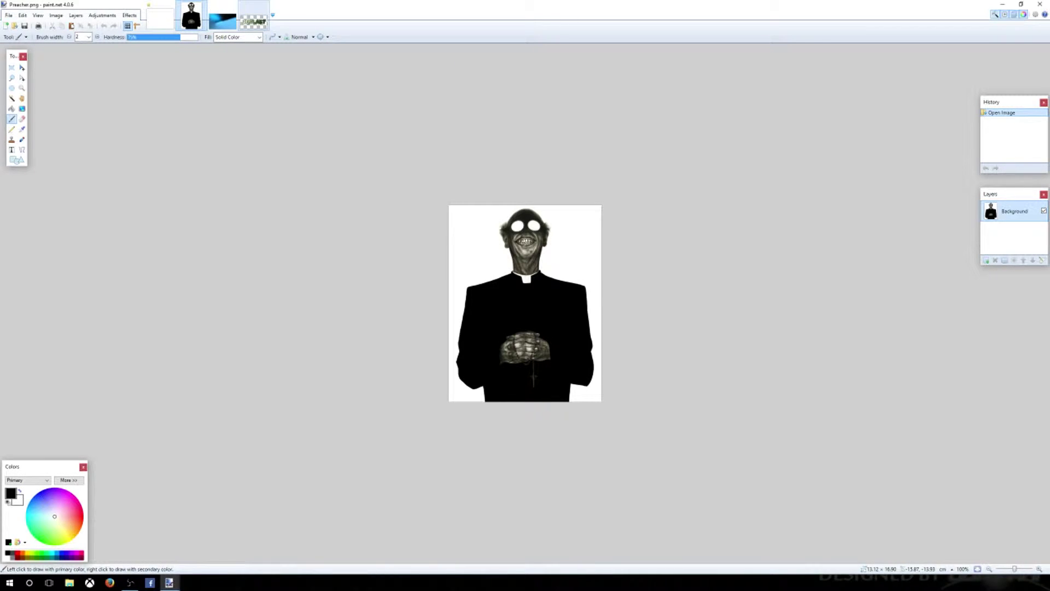
{"action": "left_click", "coordinate": [253, 17]}
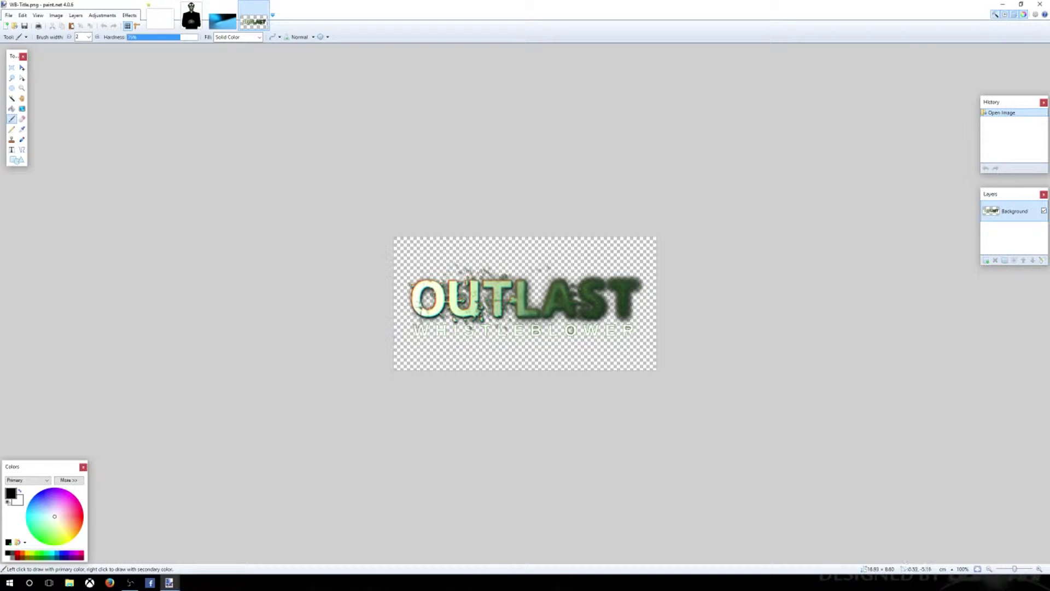
{"action": "left_click", "coordinate": [191, 17]}
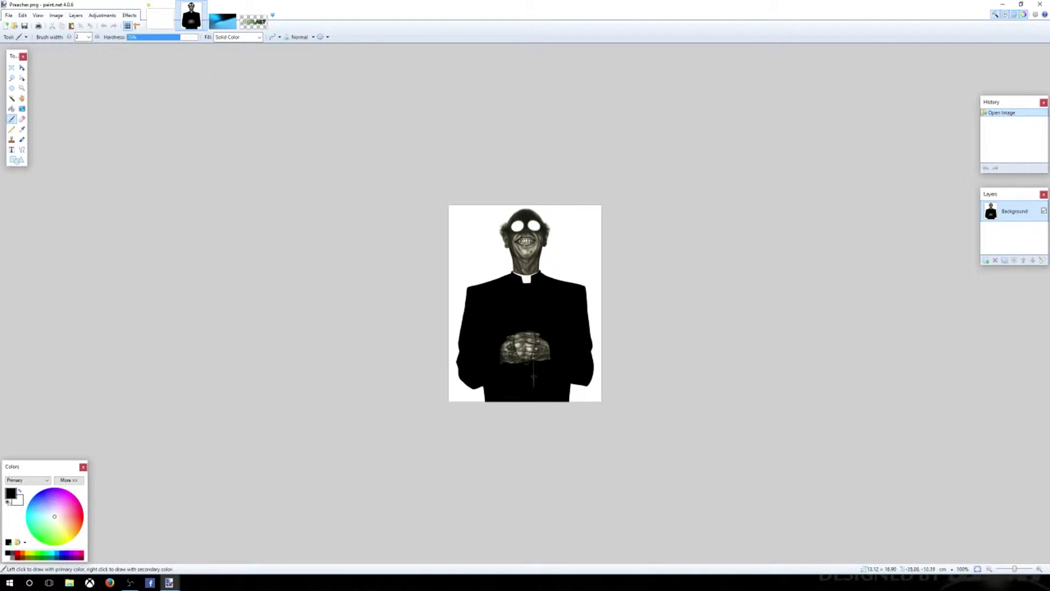
{"action": "left_click", "coordinate": [38, 15]}
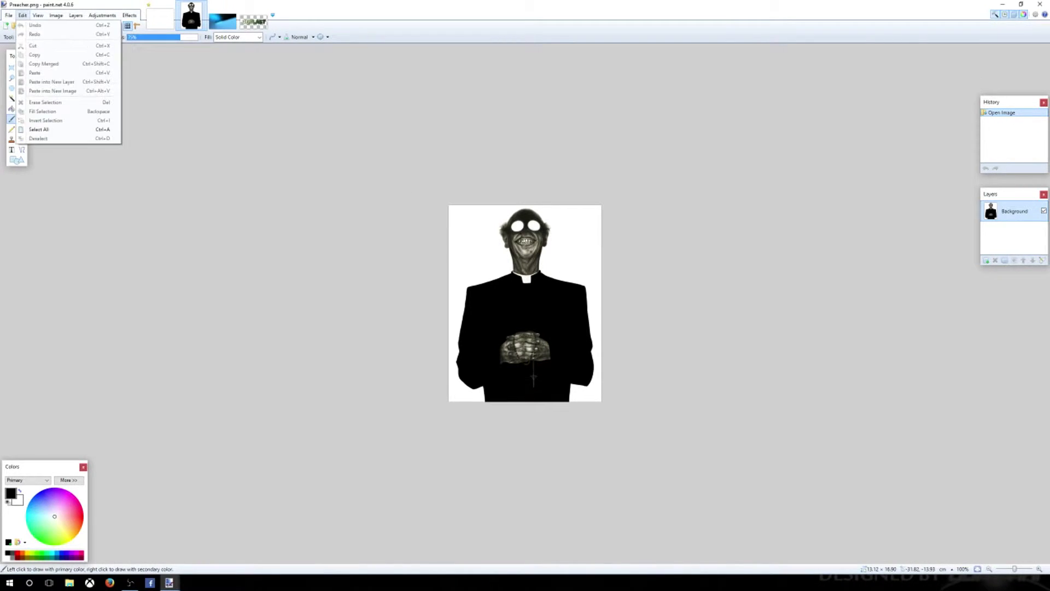
{"action": "left_click", "coordinate": [50, 128]}
{"action": "left_click", "coordinate": [22, 15]}
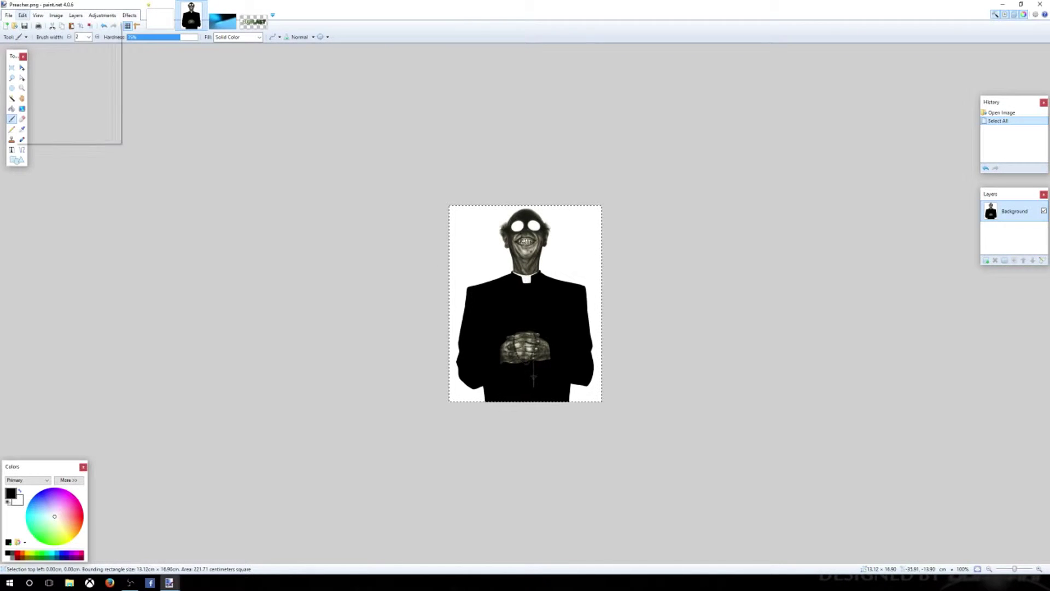
{"action": "left_click", "coordinate": [49, 128]}
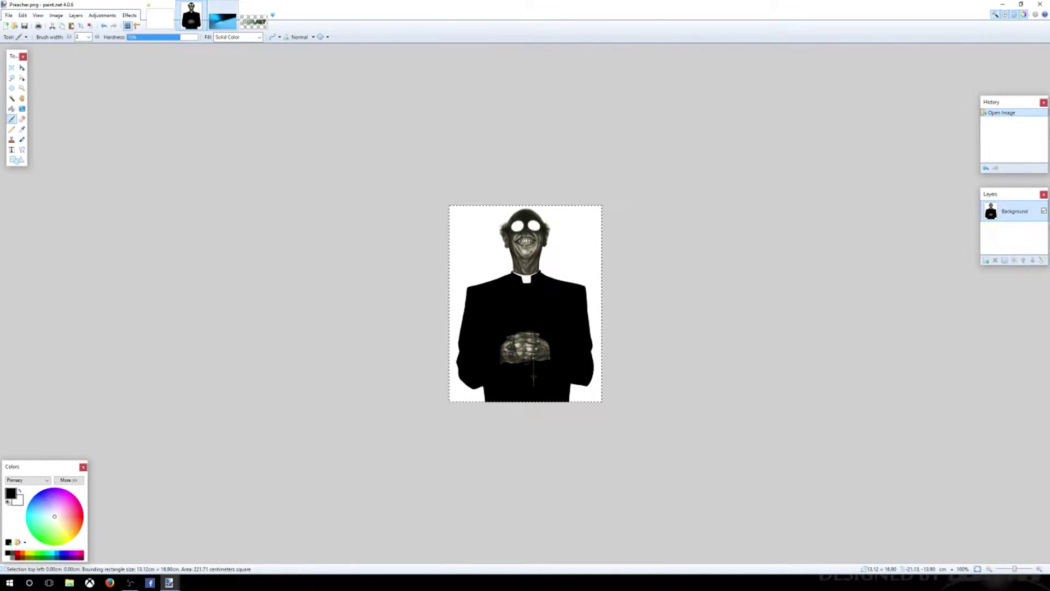
{"action": "left_click", "coordinate": [223, 22]}
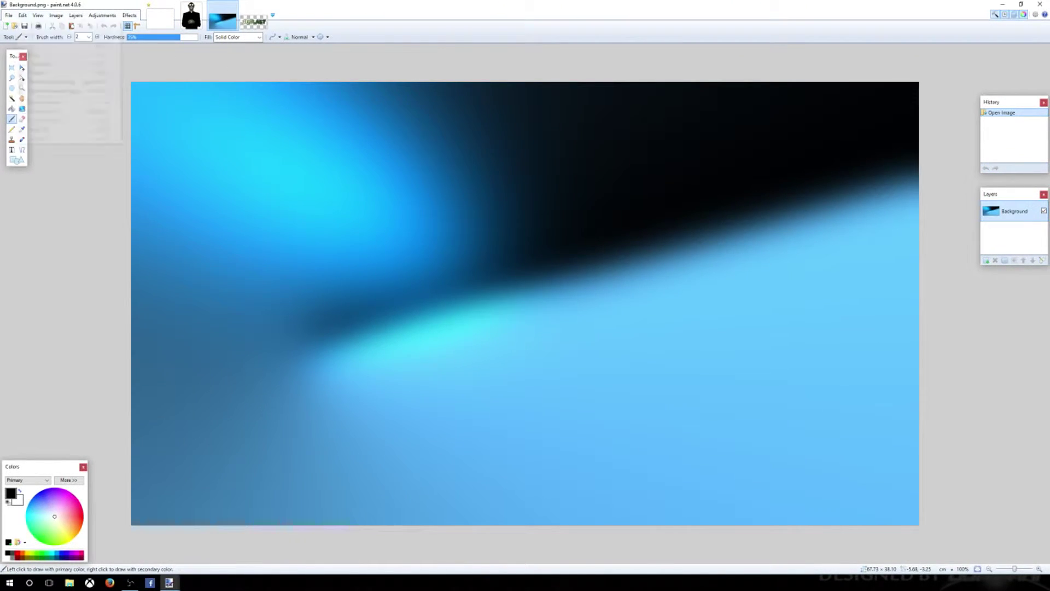
{"action": "left_click", "coordinate": [22, 15]}
{"action": "left_click", "coordinate": [49, 81]}
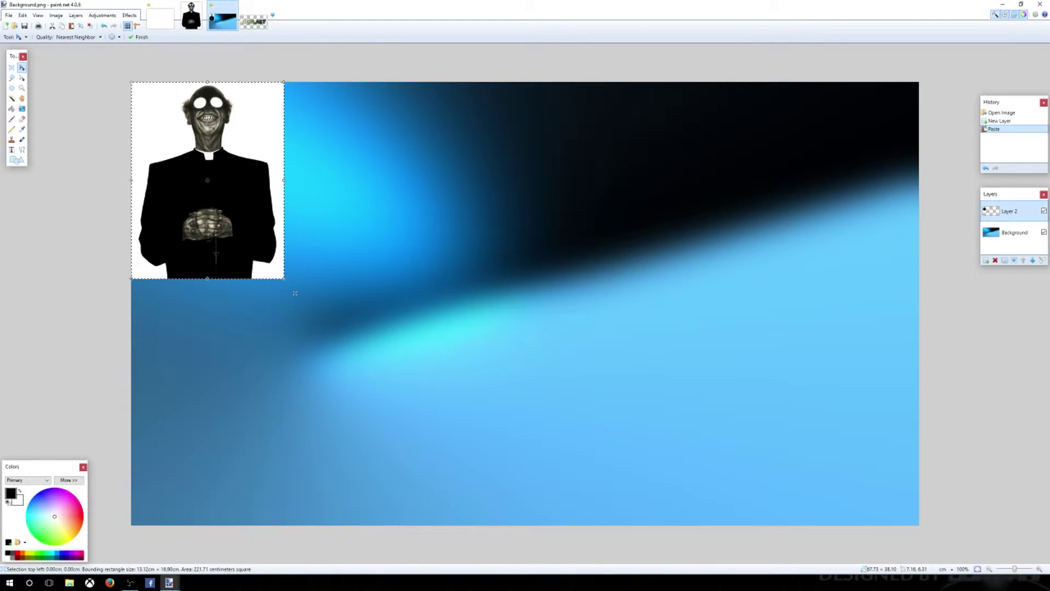
{"action": "key", "text": "ctrl+z"}
{"action": "left_click", "coordinate": [192, 17]}
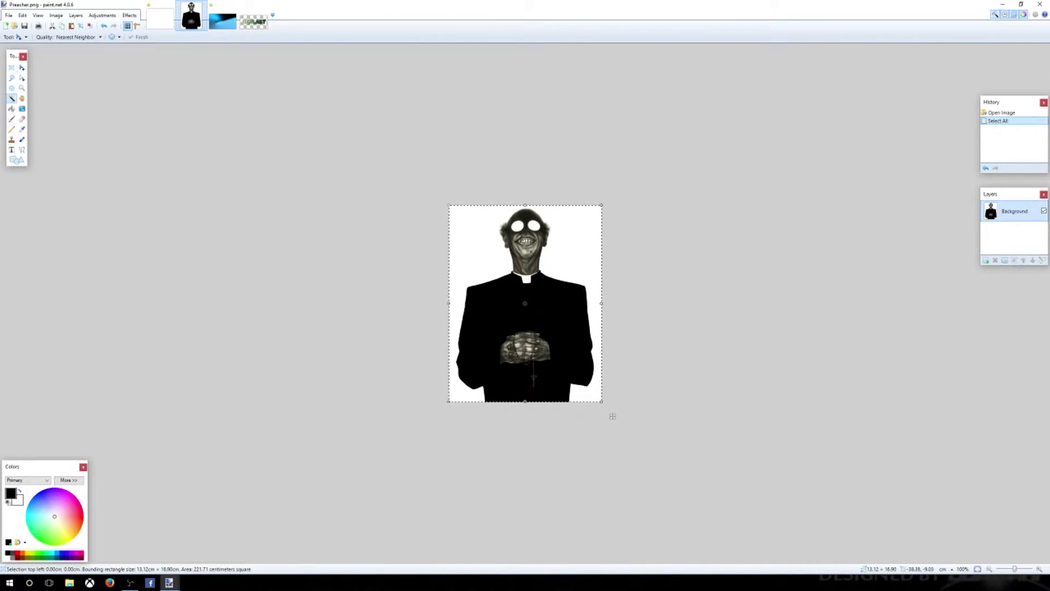
Magic Wand the white background around the preacher, delete it, and zoom to 300%.
{"action": "left_click", "coordinate": [11, 98]}
{"action": "left_click", "coordinate": [478, 234]}
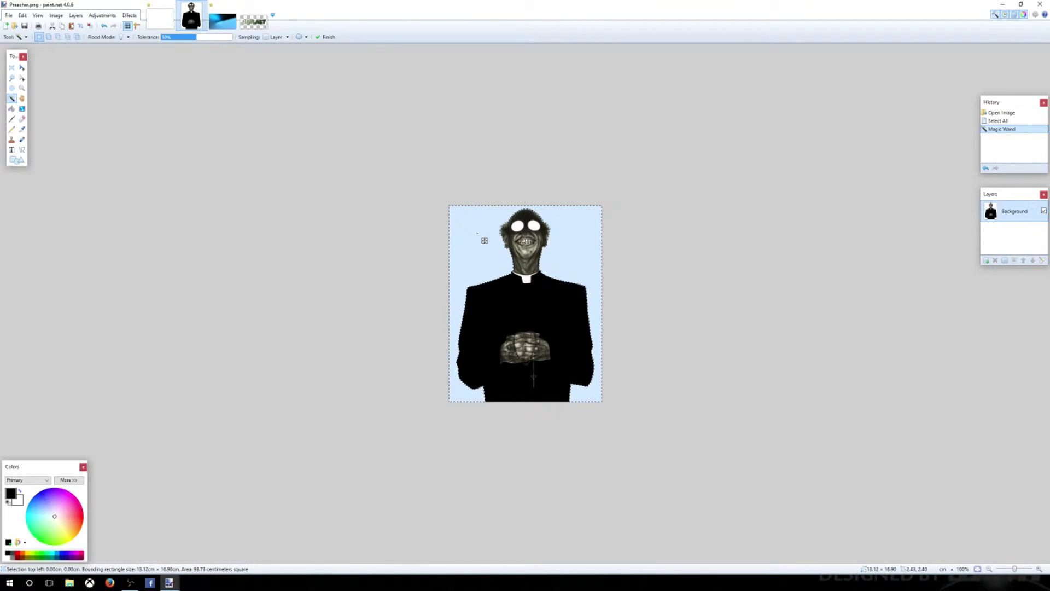
{"action": "key", "text": "Delete"}
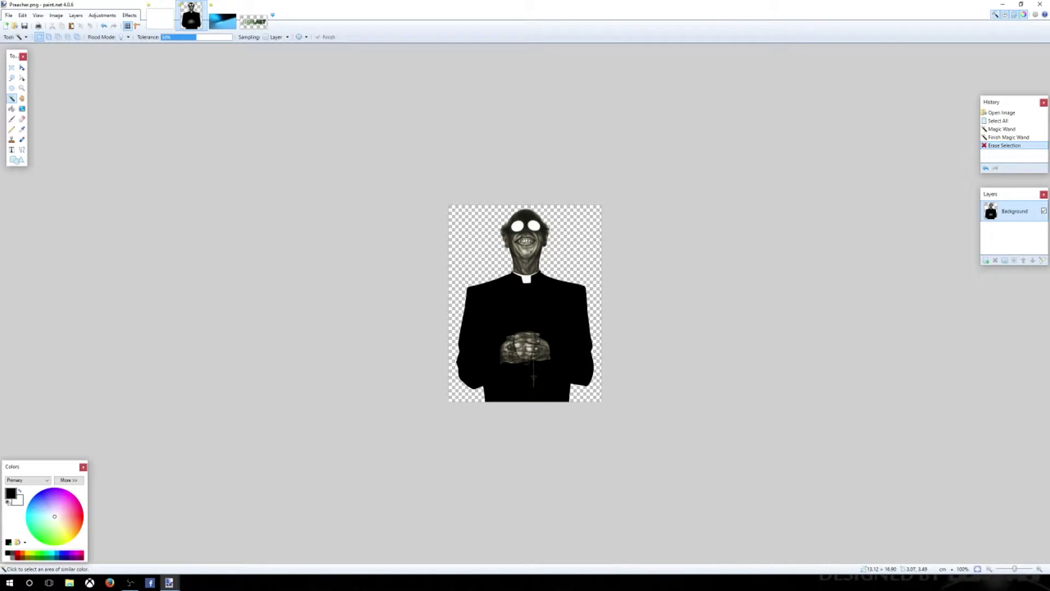
{"action": "key", "text": "ctrl+plus"}
{"action": "key", "text": "ctrl+plus"}
{"action": "key", "text": "ctrl+plus"}
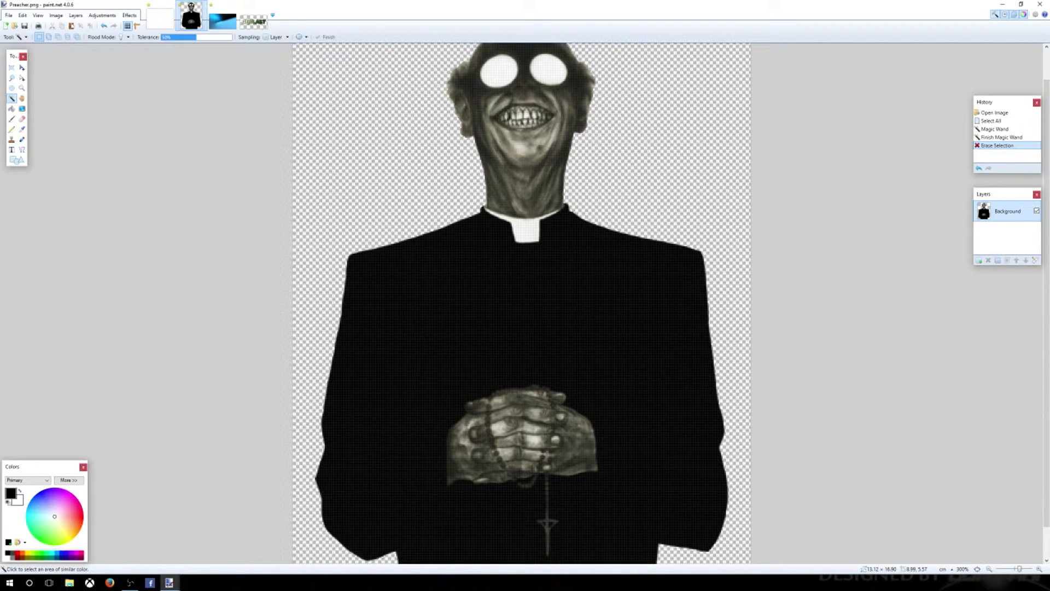
Delete the whites of the right and left eyes, then bring Background.png into view.
{"action": "left_click", "coordinate": [546, 74]}
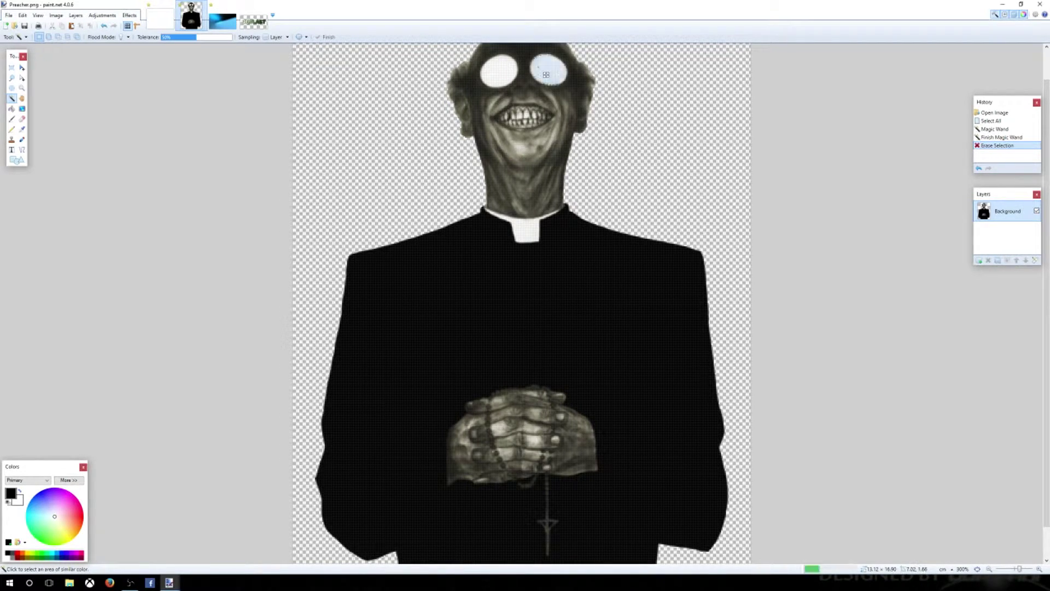
{"action": "key", "text": "Delete"}
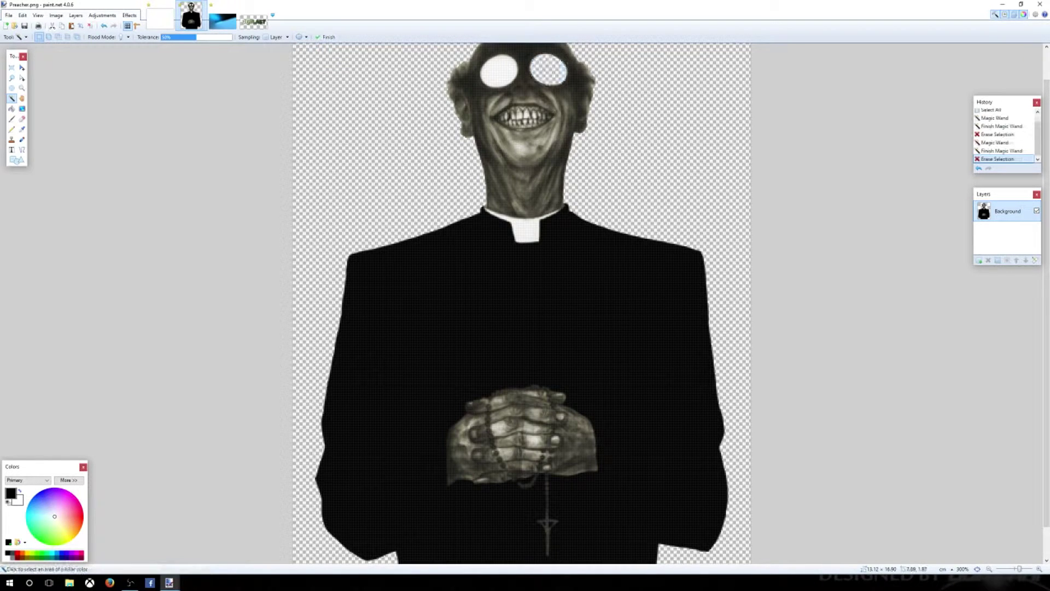
{"action": "left_click", "coordinate": [499, 71]}
{"action": "key", "text": "Delete"}
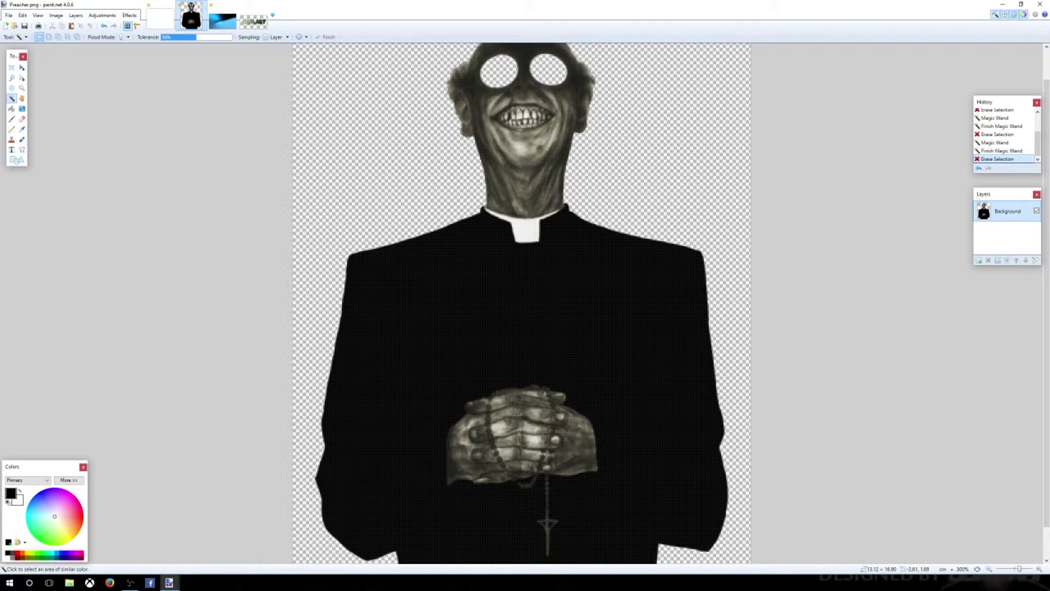
{"action": "left_click", "coordinate": [222, 20]}
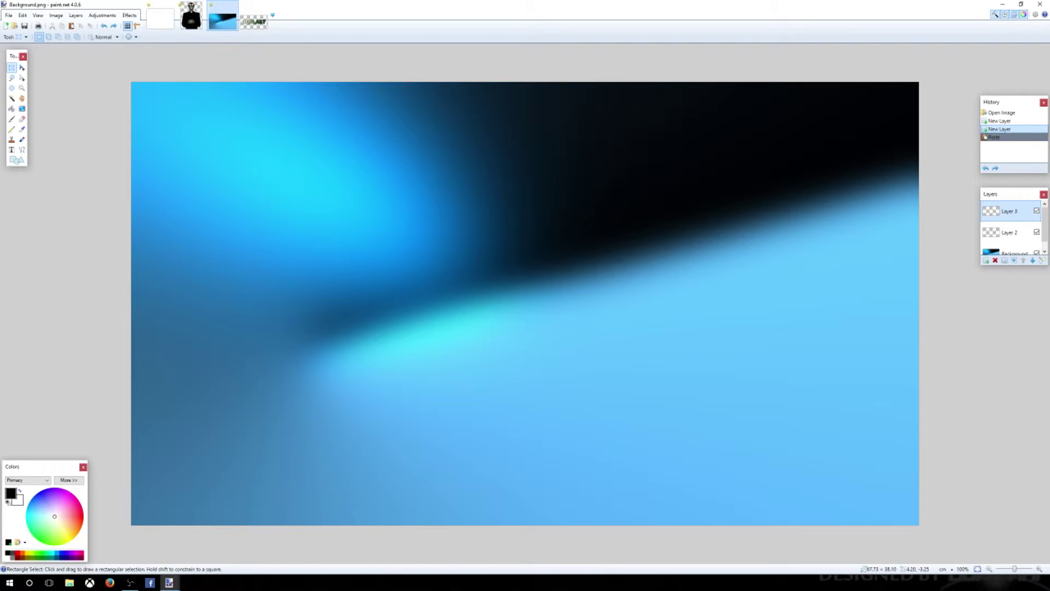
Paste the cut-out preacher into new Layer 4, centred and enlarged to fill the frame.
{"action": "left_click", "coordinate": [22, 15]}
{"action": "left_click", "coordinate": [51, 82]}
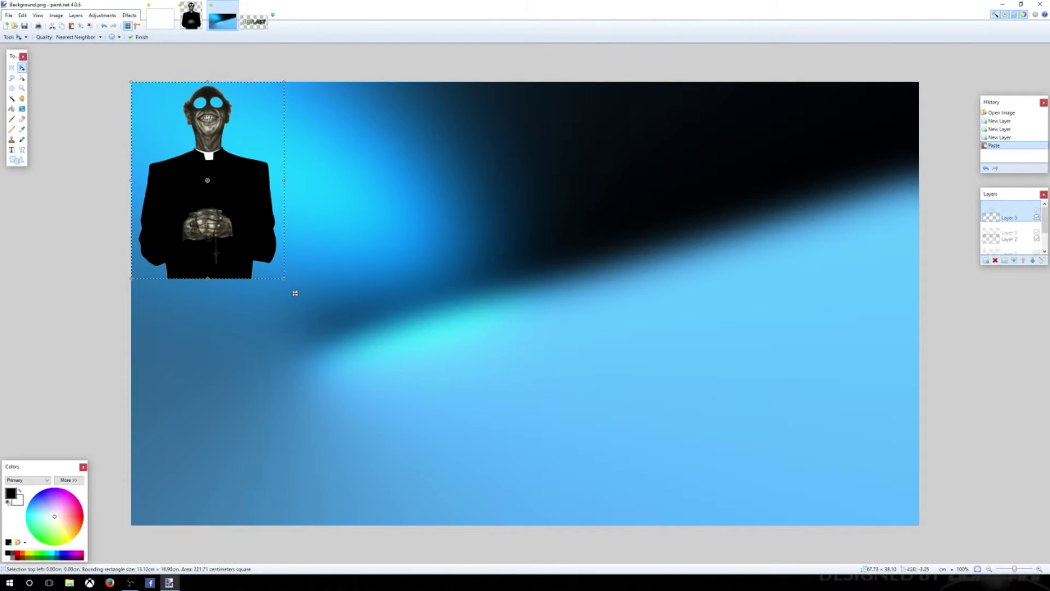
{"action": "left_click_drag", "start_coordinate": [295, 293], "coordinate": [594, 543]}
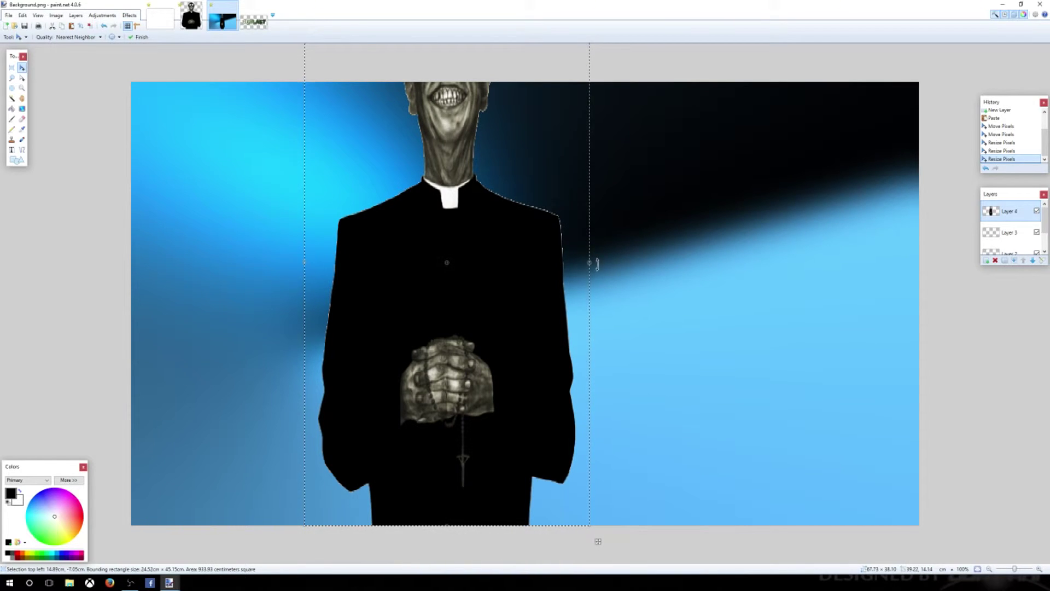
{"action": "left_click_drag", "start_coordinate": [598, 541], "coordinate": [737, 539]}
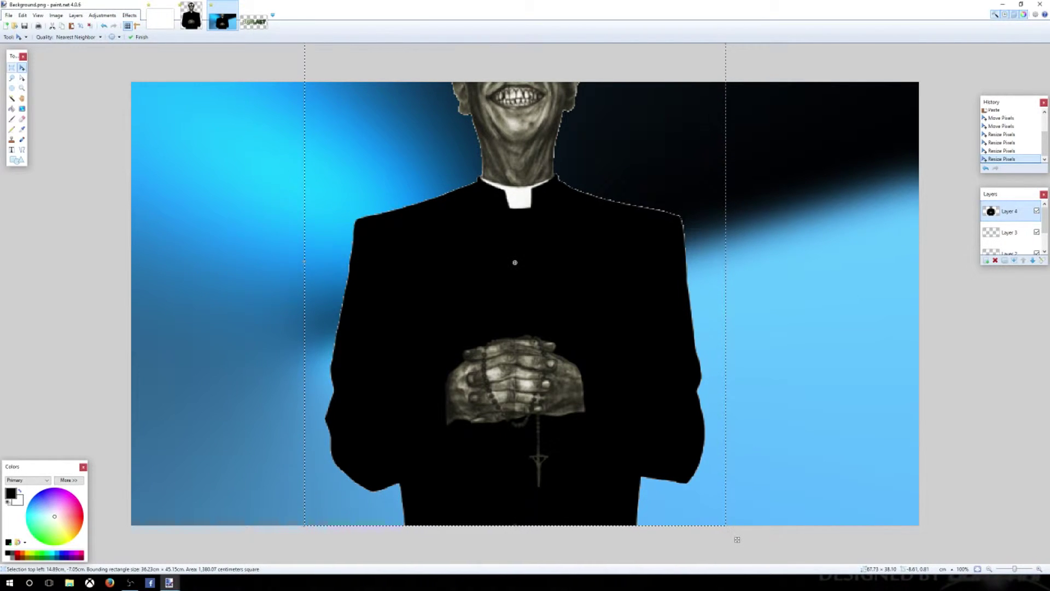
{"action": "key", "text": "s"}
{"action": "key", "text": "ctrl+d"}
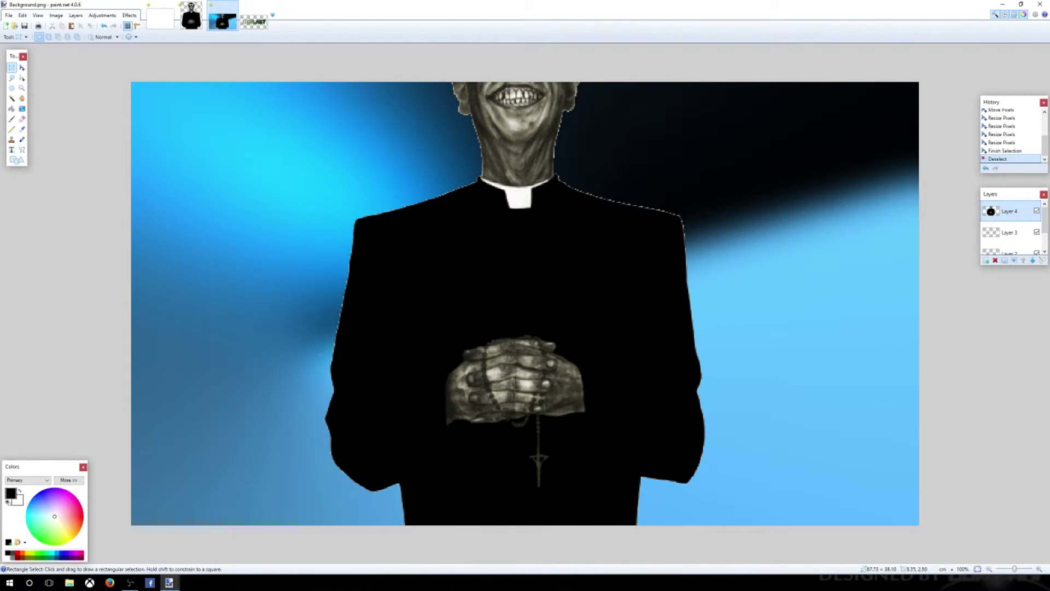
Restore the selection and apply a Surface Blur with radius 7 to the preacher.
{"action": "key", "text": "ctrl+z"}
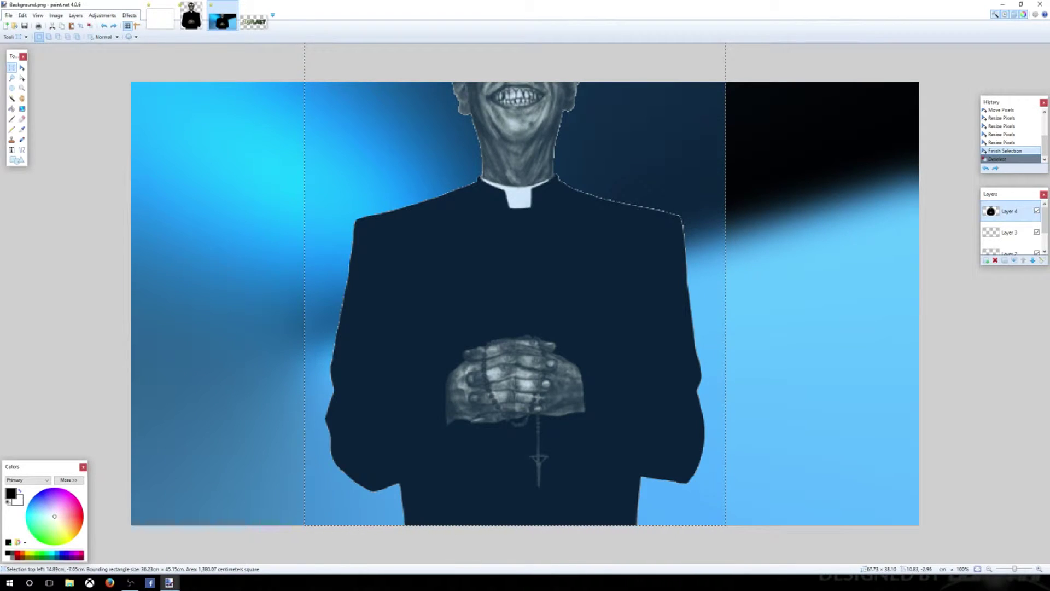
{"action": "left_click", "coordinate": [102, 15]}
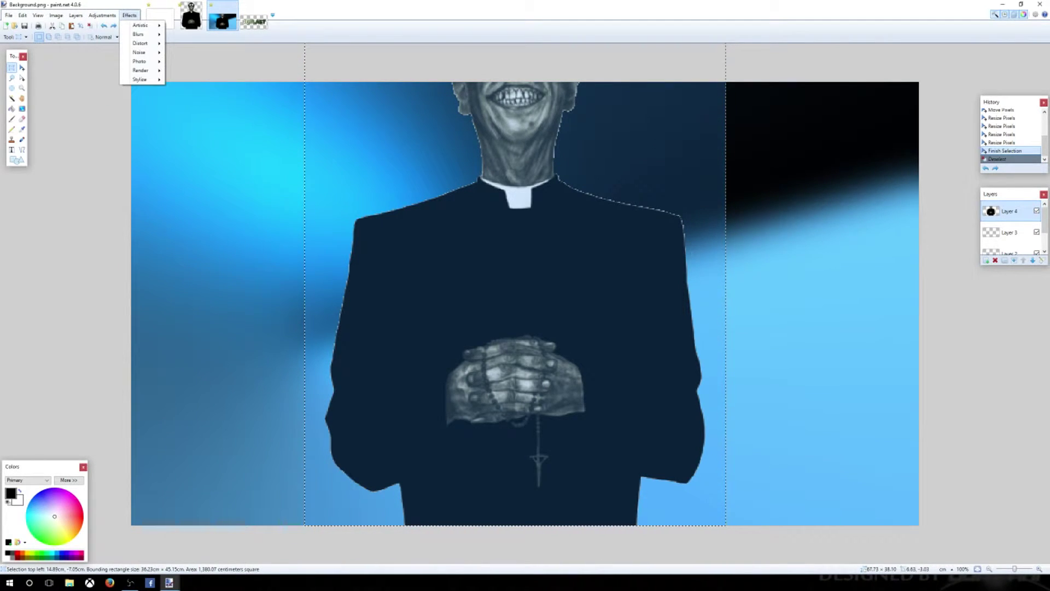
{"action": "mouse_move", "coordinate": [140, 35]}
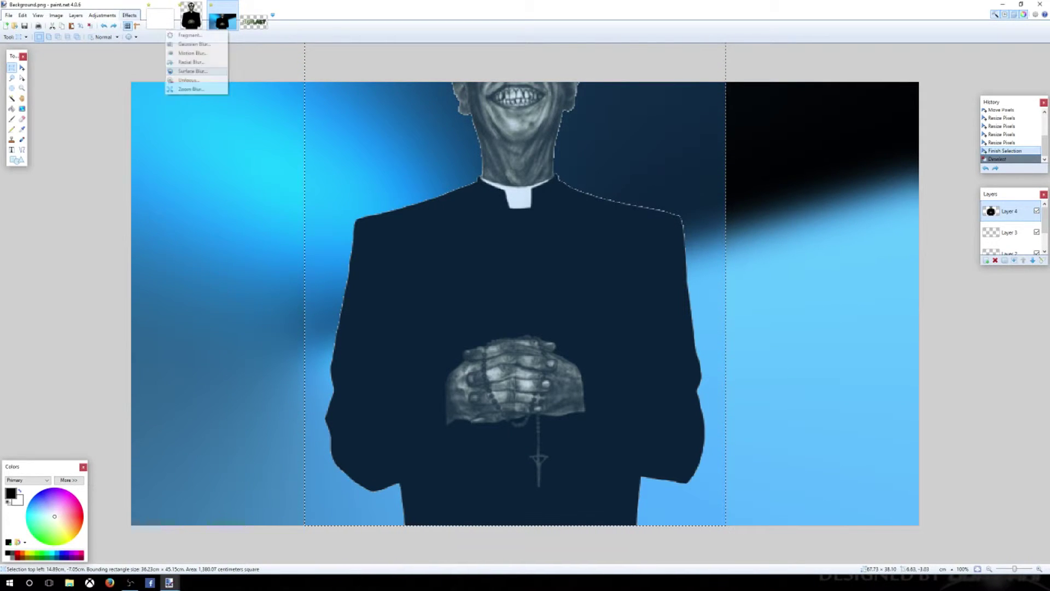
{"action": "left_click", "coordinate": [193, 71]}
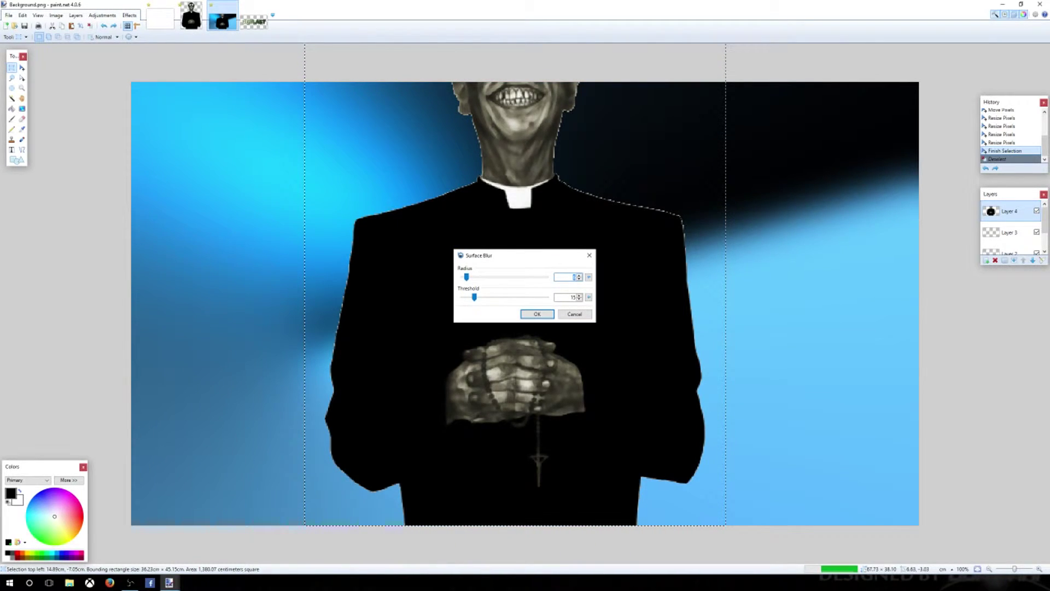
{"action": "type", "text": "6"}
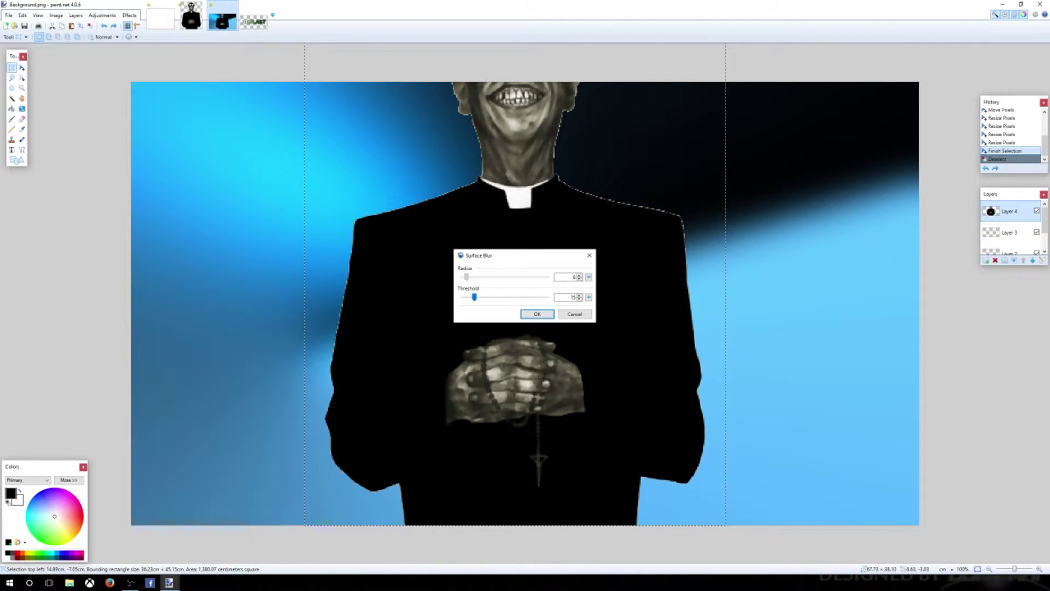
{"action": "key", "text": "Up"}
{"action": "key", "text": "Return"}
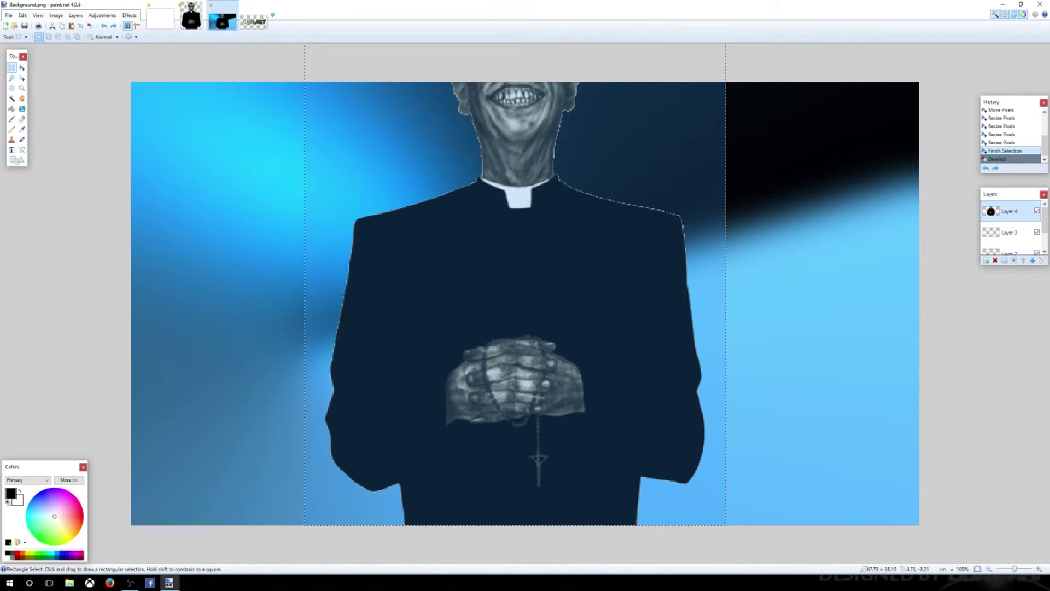
Apply an Unfocus blur with radius 8 to the preacher, then clear the selection.
{"action": "left_click", "coordinate": [130, 15]}
{"action": "mouse_move", "coordinate": [138, 34]}
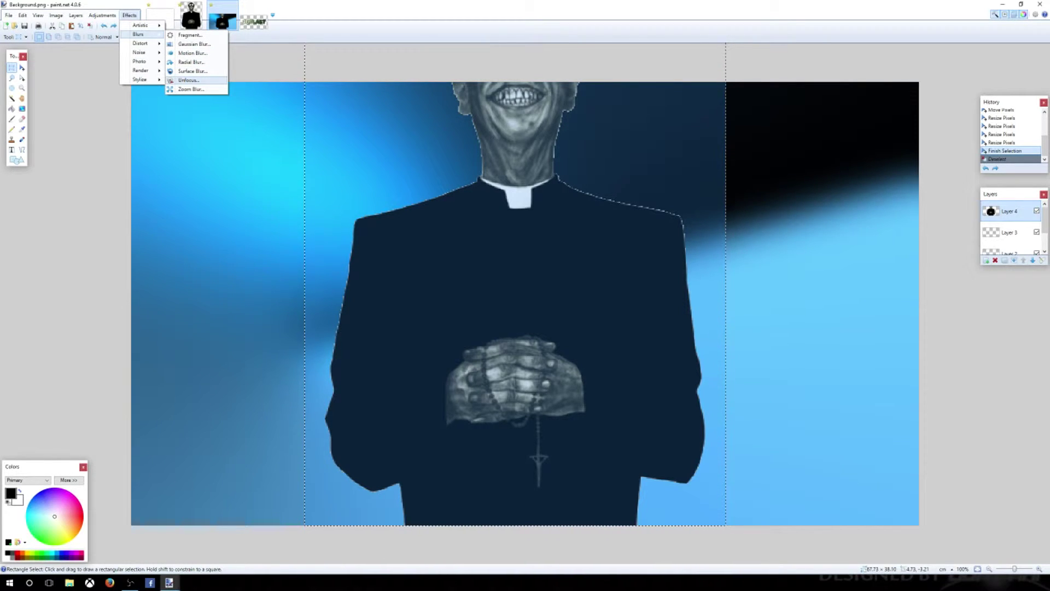
{"action": "left_click", "coordinate": [188, 80]}
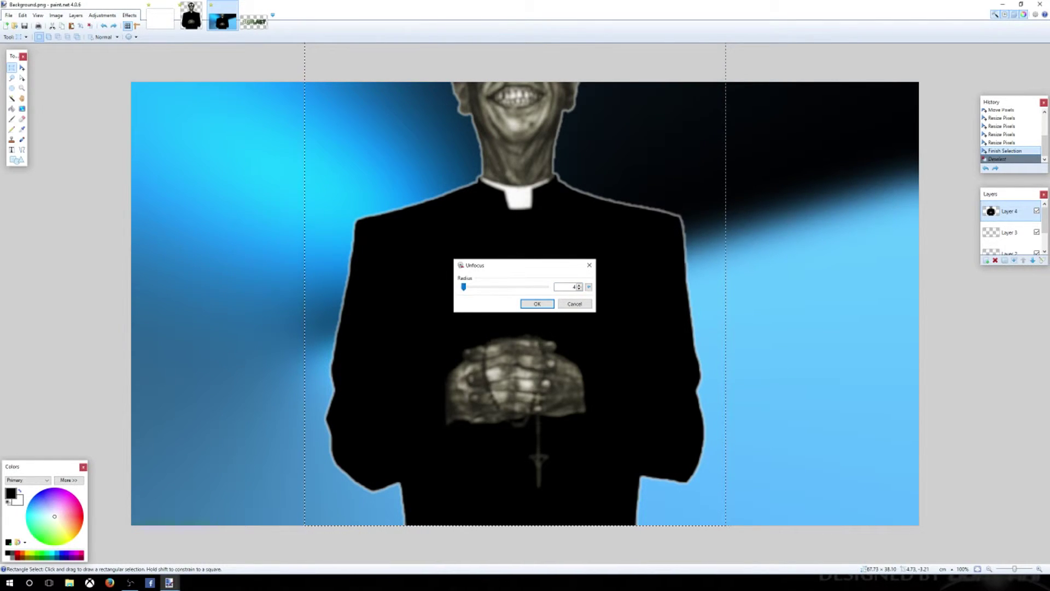
{"action": "type", "text": "4"}
{"action": "key", "text": "BackSpace"}
{"action": "type", "text": "7"}
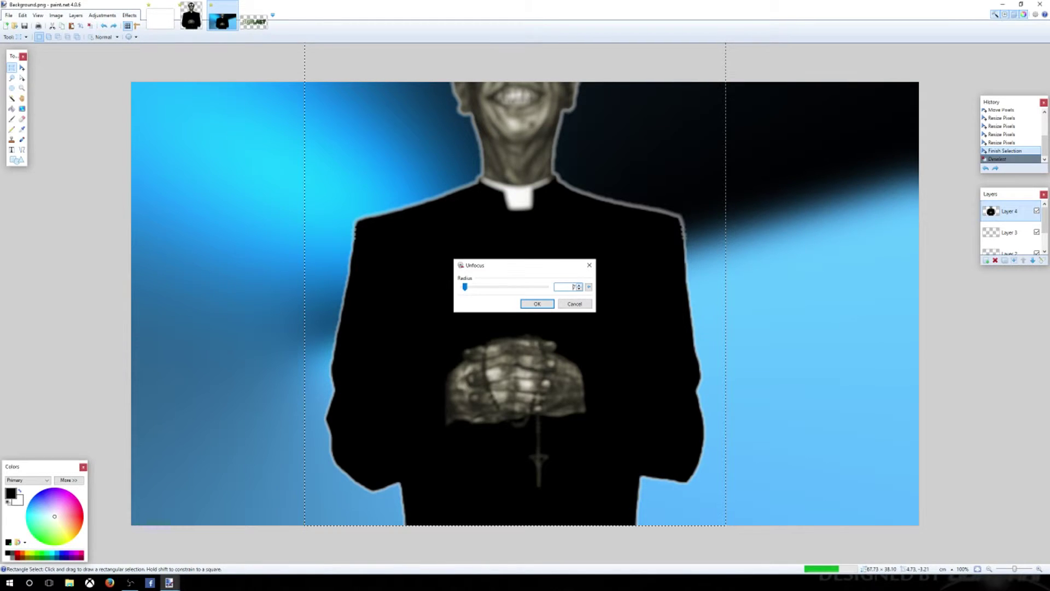
{"action": "key", "text": "BackSpace"}
{"action": "type", "text": "8"}
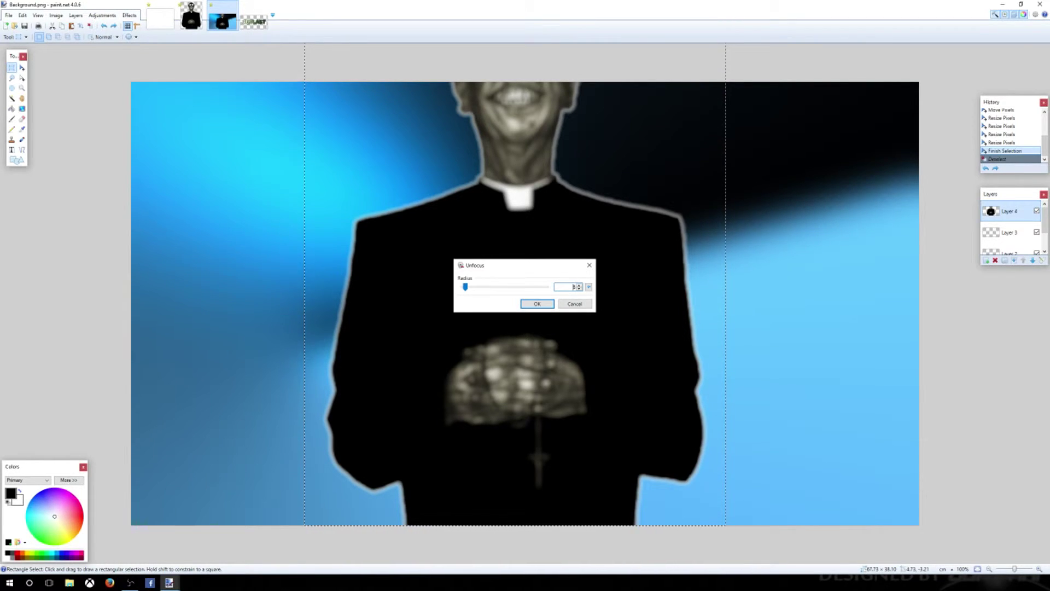
{"action": "key", "text": "Return"}
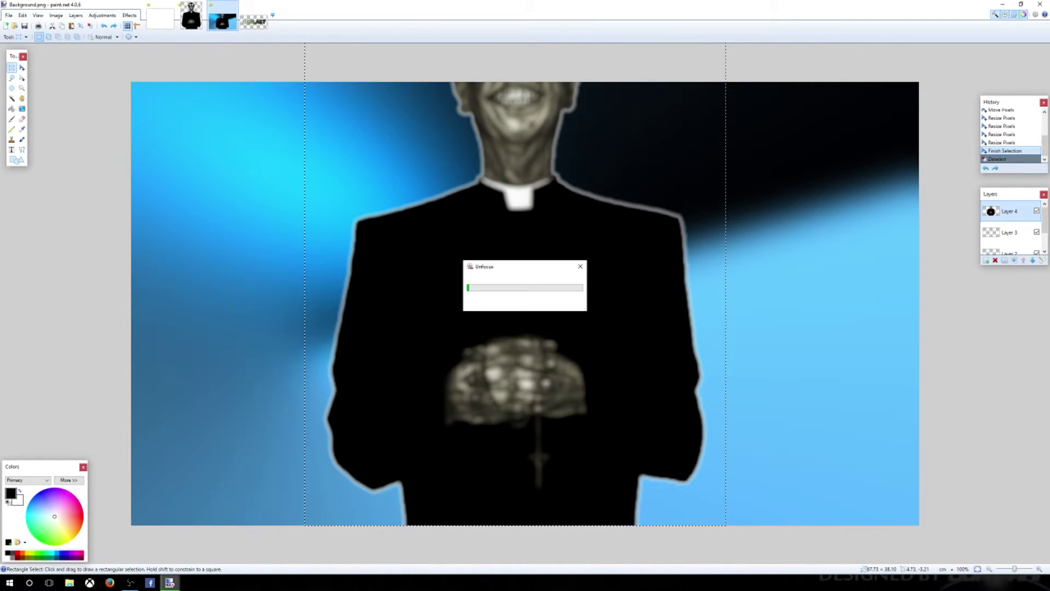
{"action": "left_click_drag", "start_coordinate": [655, 355], "coordinate": [666, 356]}
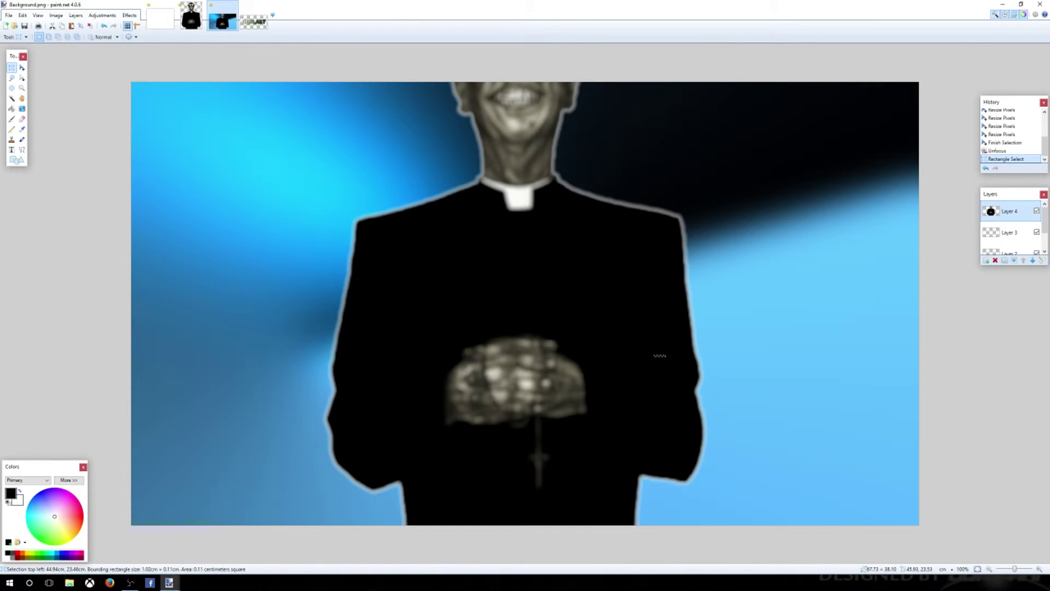
{"action": "left_click_drag", "start_coordinate": [305, 525], "coordinate": [726, 0]}
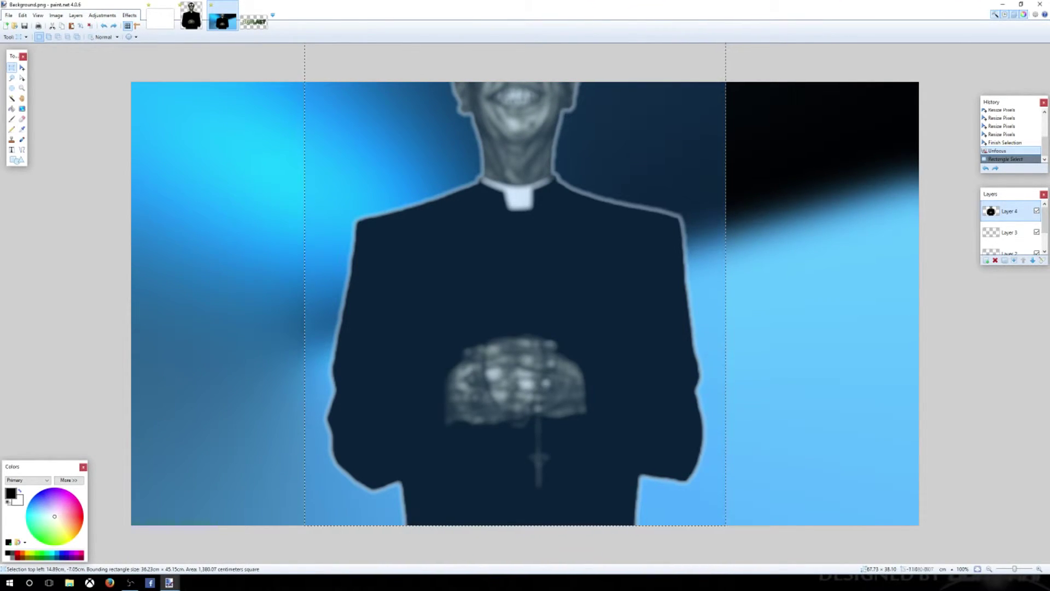
{"action": "key", "text": "ctrl+d"}
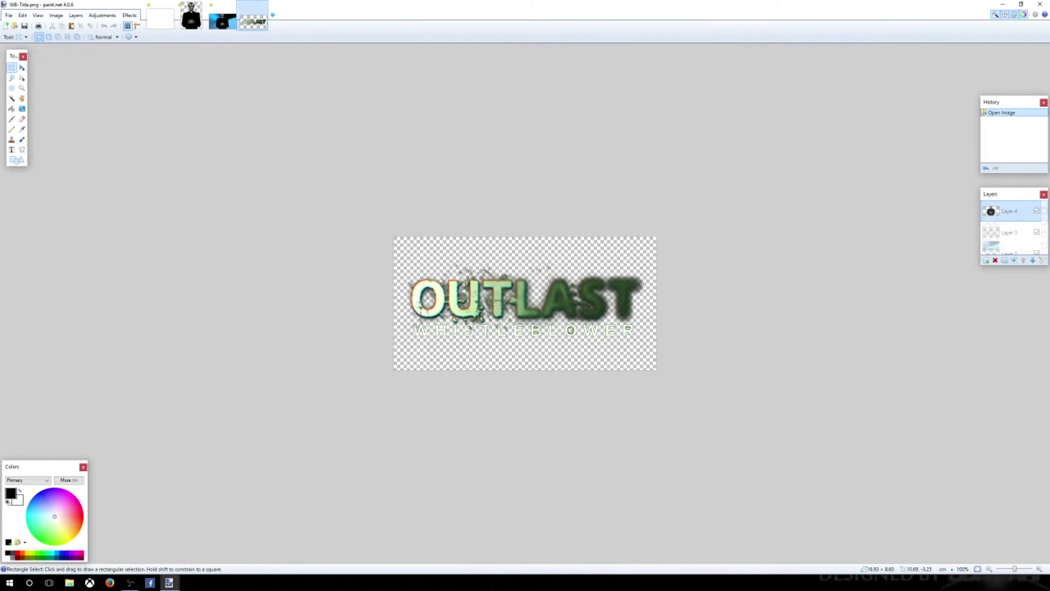
Copy Merged the OUTLAST word from WB-Title.png, excluding the subtitle, and return to Background.png.
{"action": "left_click", "coordinate": [253, 22]}
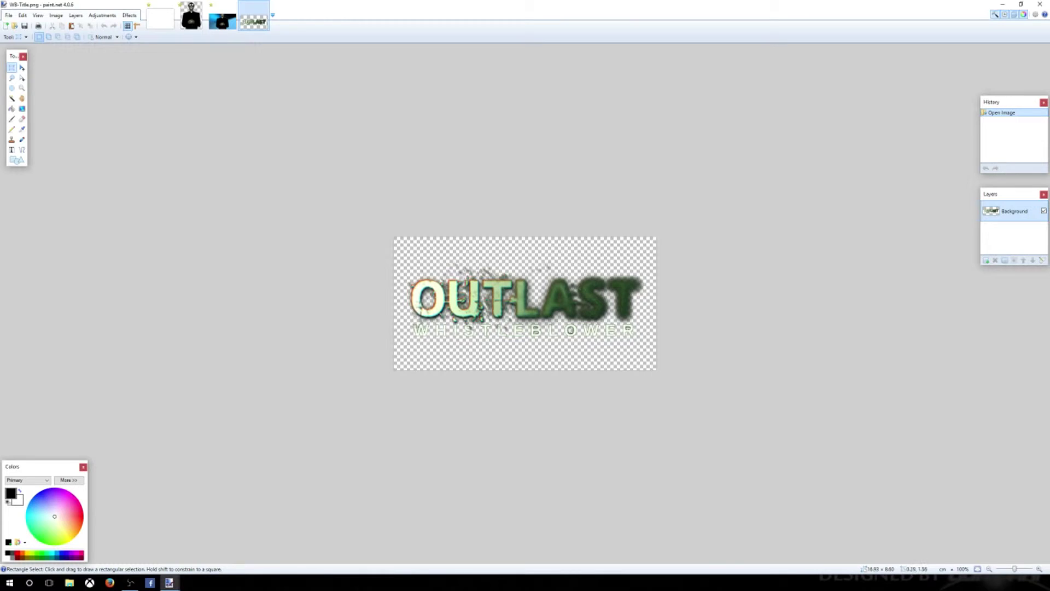
{"action": "left_click_drag", "start_coordinate": [394, 257], "coordinate": [482, 314]}
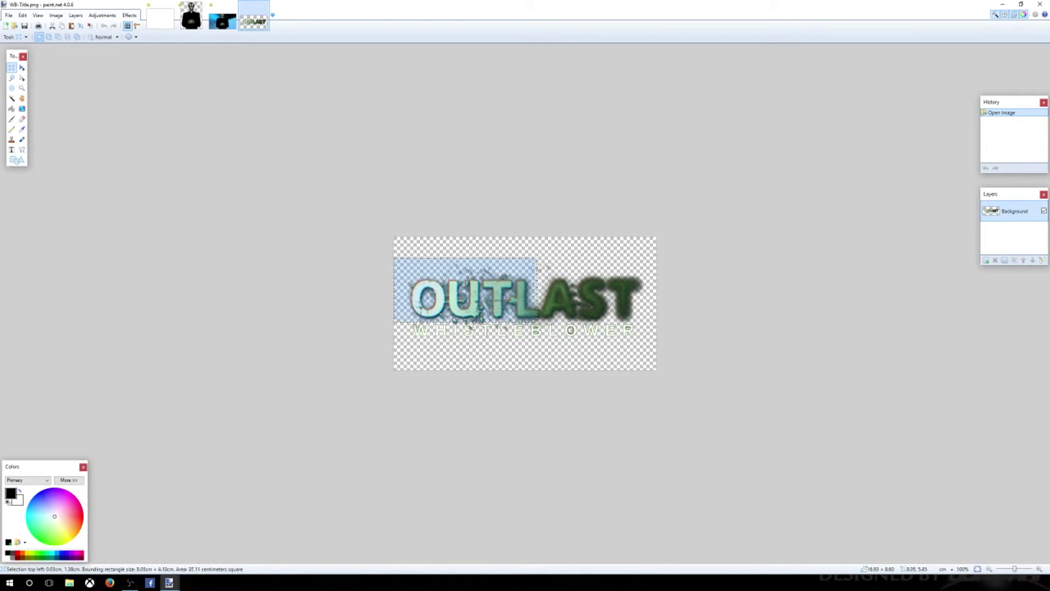
{"action": "left_click_drag", "start_coordinate": [537, 322], "coordinate": [600, 322]}
{"action": "left_click_drag", "start_coordinate": [686, 323], "coordinate": [663, 321]}
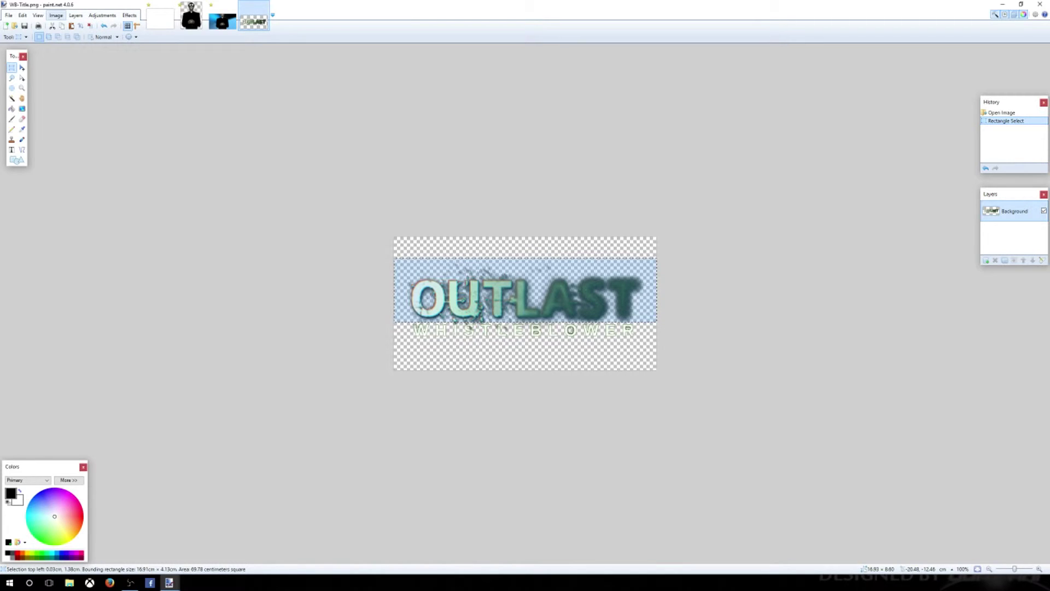
{"action": "left_click", "coordinate": [22, 15]}
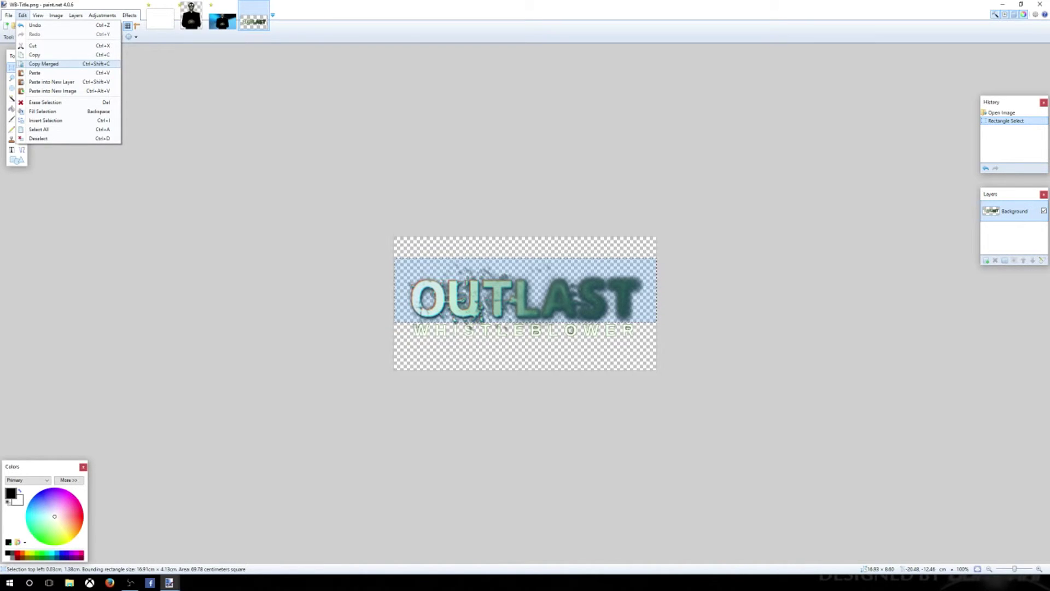
{"action": "left_click", "coordinate": [43, 64]}
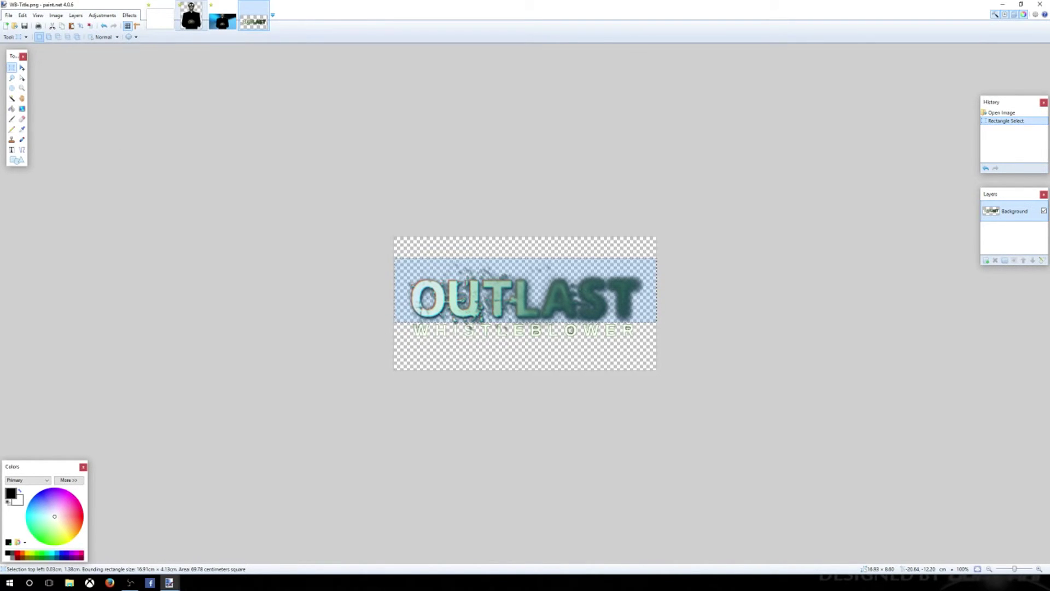
{"action": "left_click", "coordinate": [222, 16]}
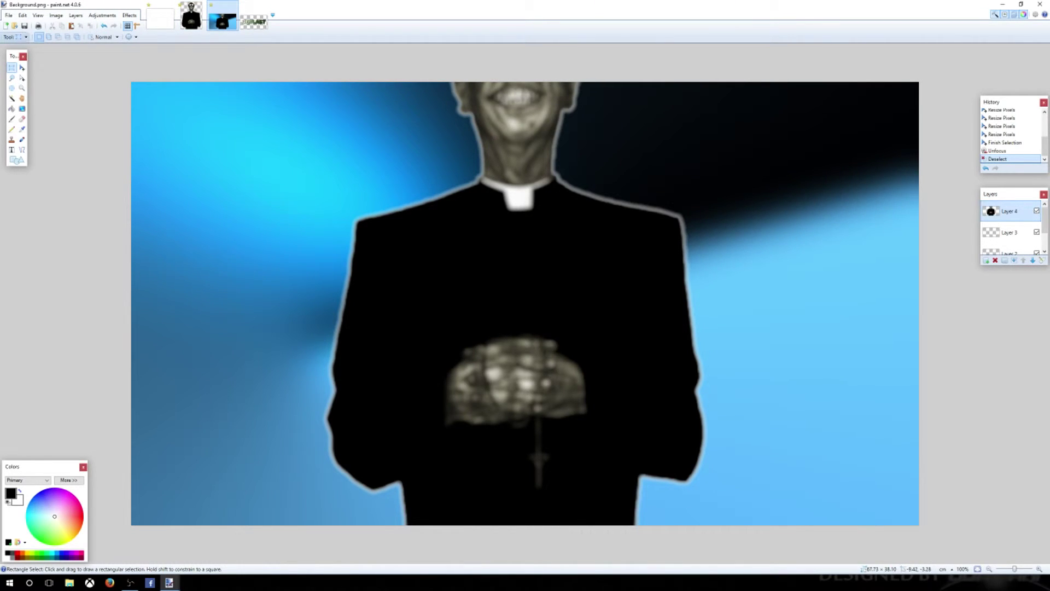
Paste the green OUTLAST title into a new layer and scale it up across the preacher.
{"action": "left_click", "coordinate": [23, 16]}
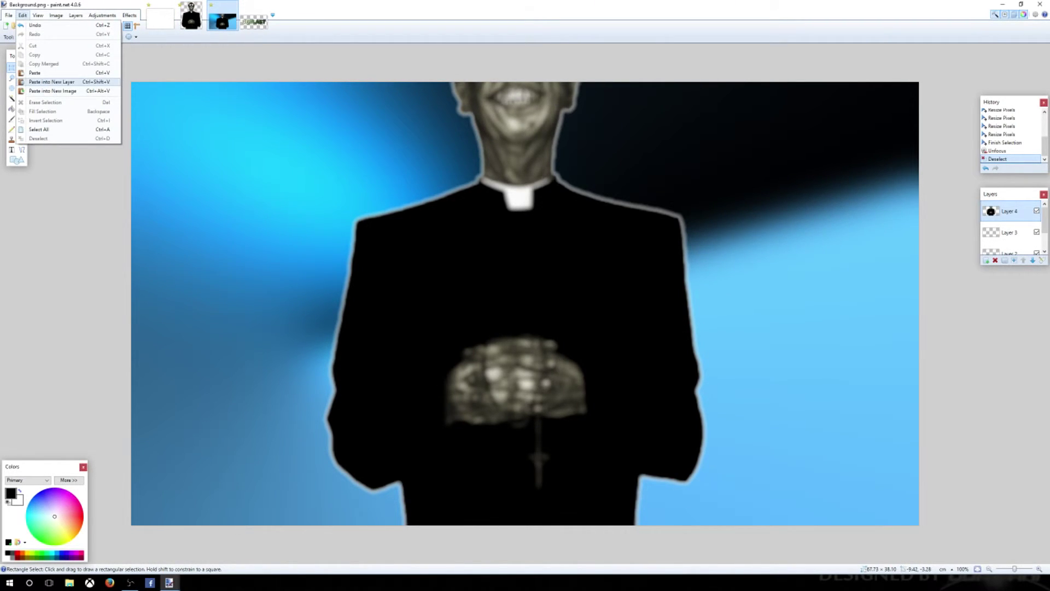
{"action": "left_click", "coordinate": [51, 82]}
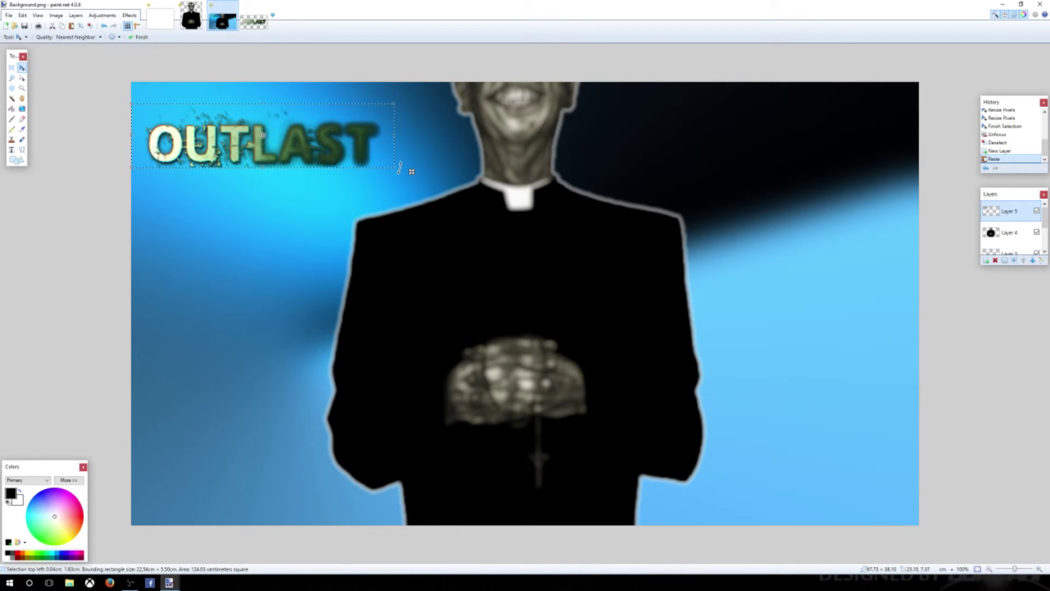
{"action": "left_click_drag", "start_coordinate": [400, 168], "coordinate": [912, 332]}
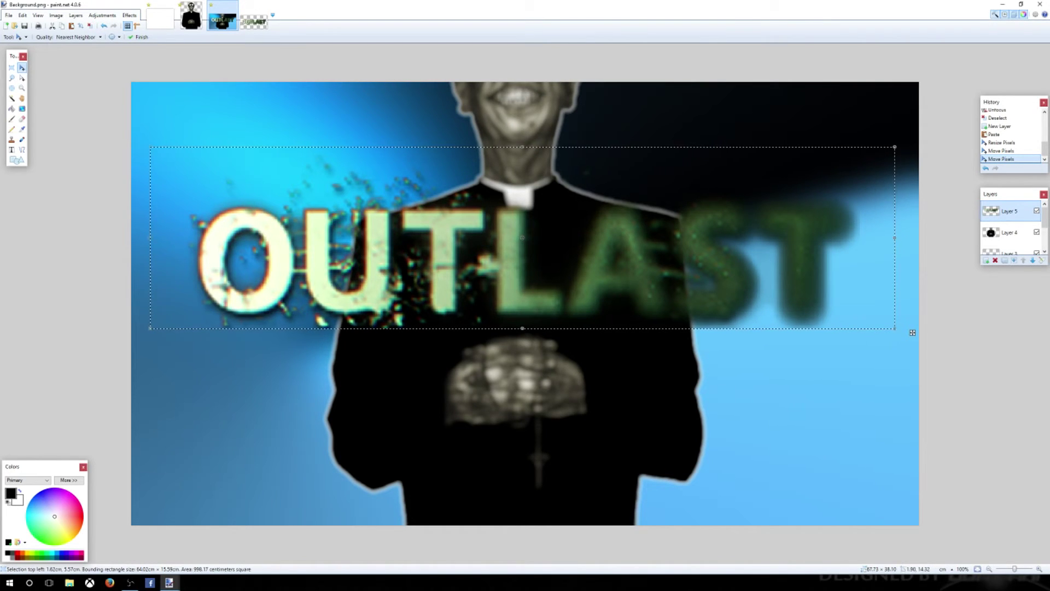
{"action": "left_click", "coordinate": [12, 67]}
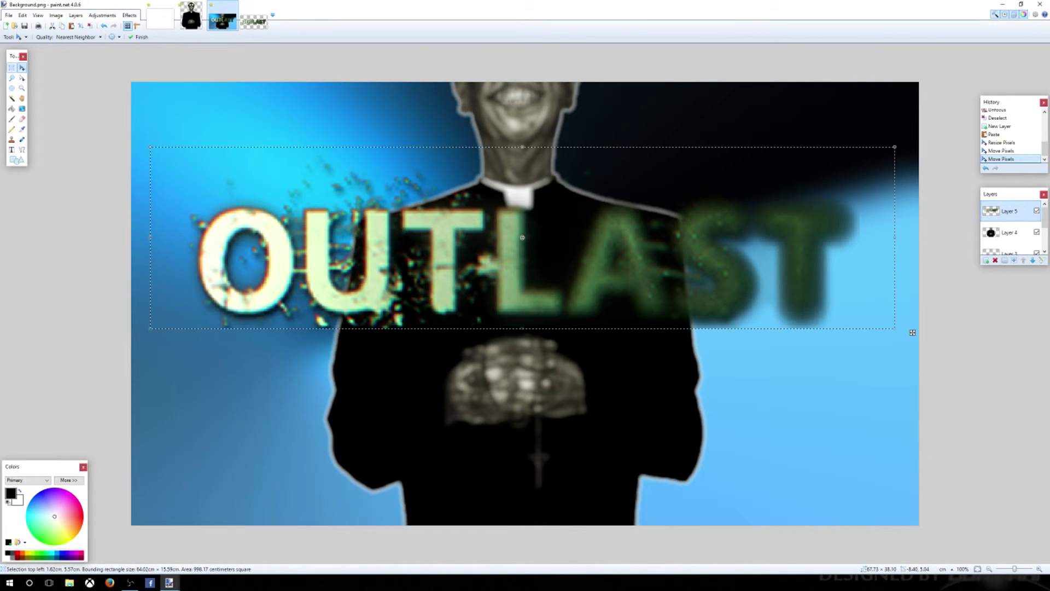
{"action": "key", "text": "ctrl+d"}
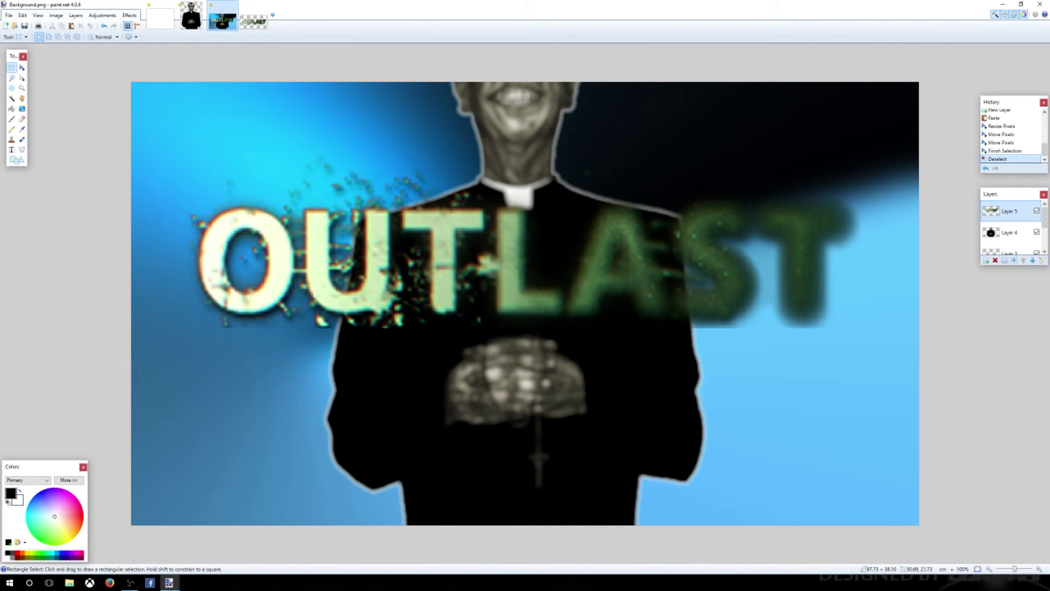
Undo the deselect, resize and paste to revert the green title.
{"action": "key", "text": "ctrl+z"}
{"action": "key", "text": "ctrl+z"}
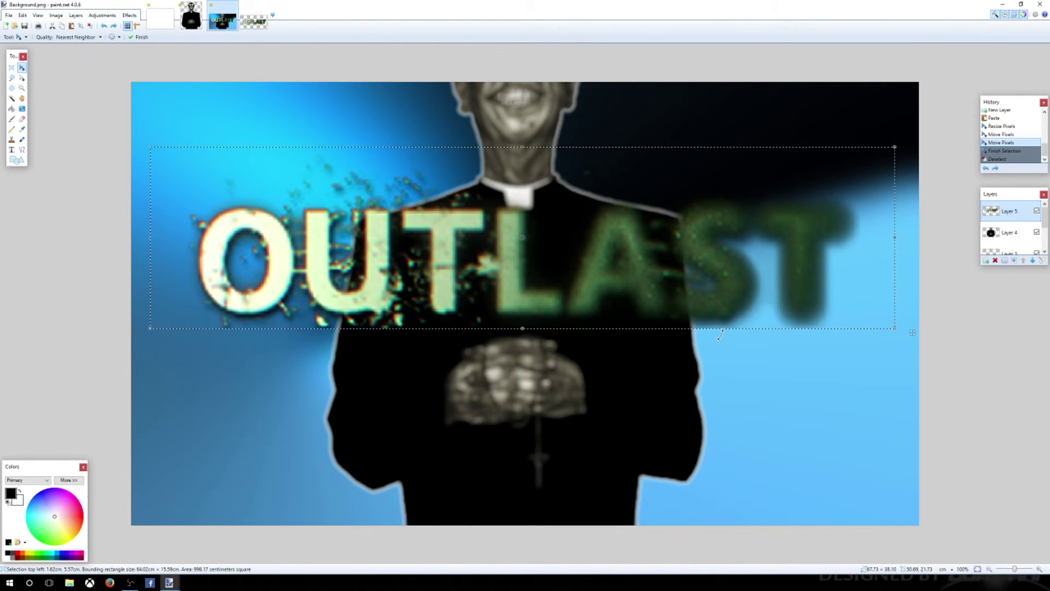
{"action": "key", "text": "ctrl+z"}
{"action": "key", "text": "ctrl+z"}
{"action": "key", "text": "ctrl+z"}
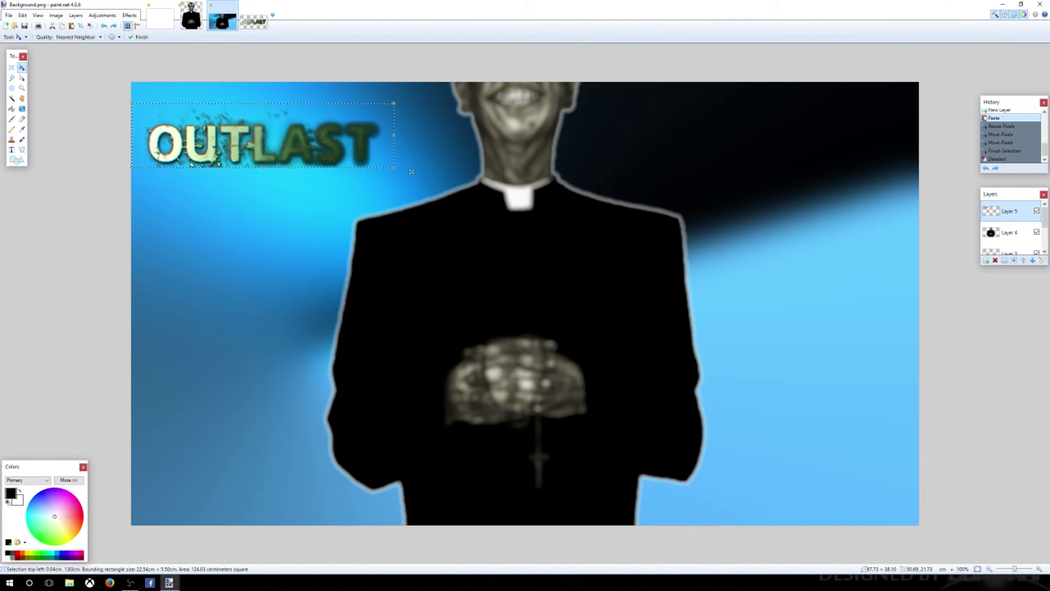
{"action": "key", "text": "ctrl+z"}
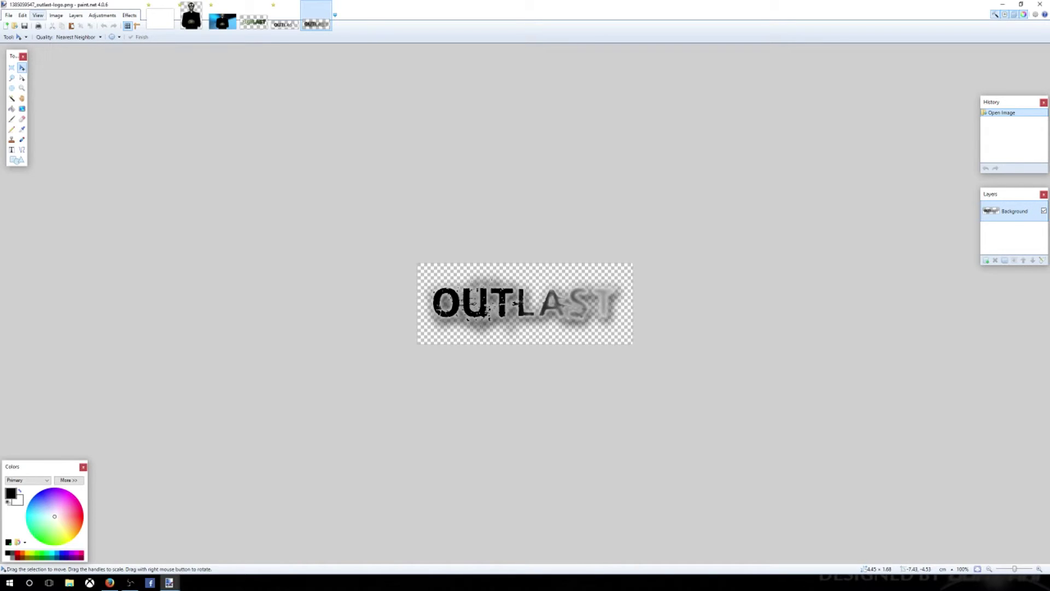
Select all of the black OUTLAST logo image, copy it, and return to Background.png.
{"action": "left_click", "coordinate": [22, 15]}
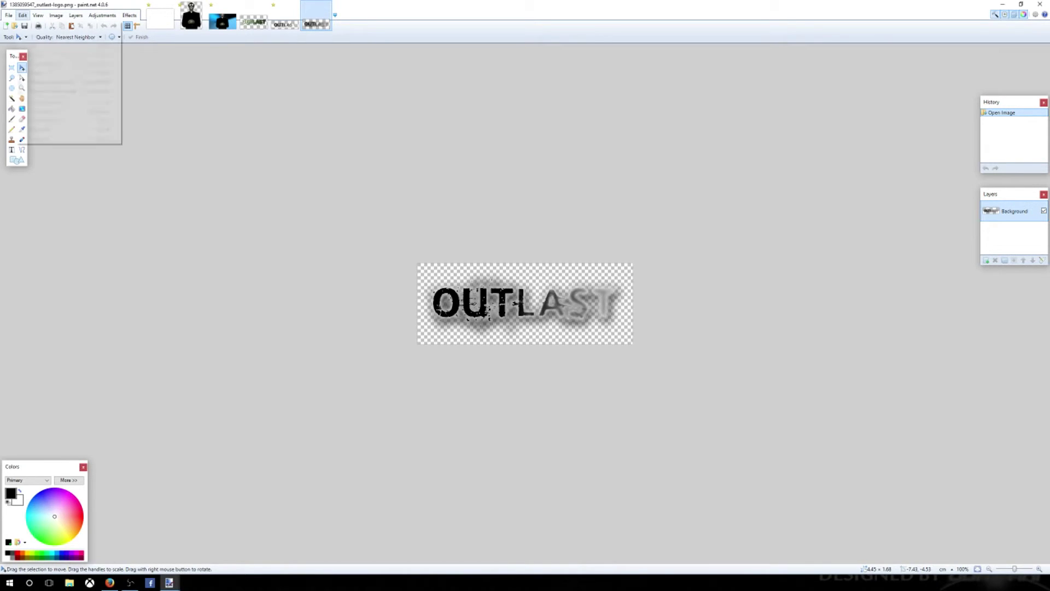
{"action": "left_click", "coordinate": [50, 129]}
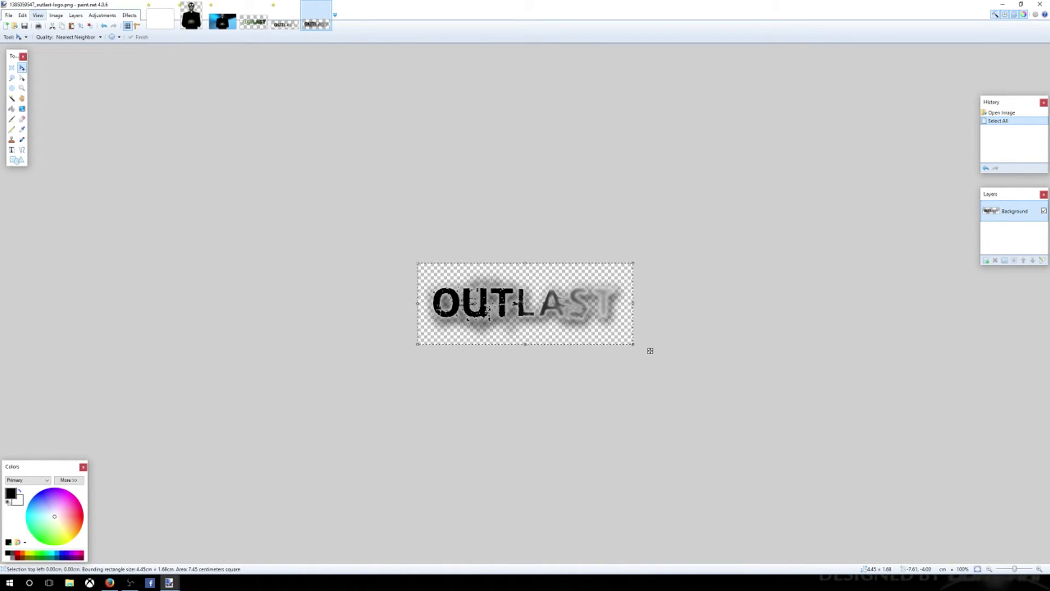
{"action": "left_click", "coordinate": [22, 15]}
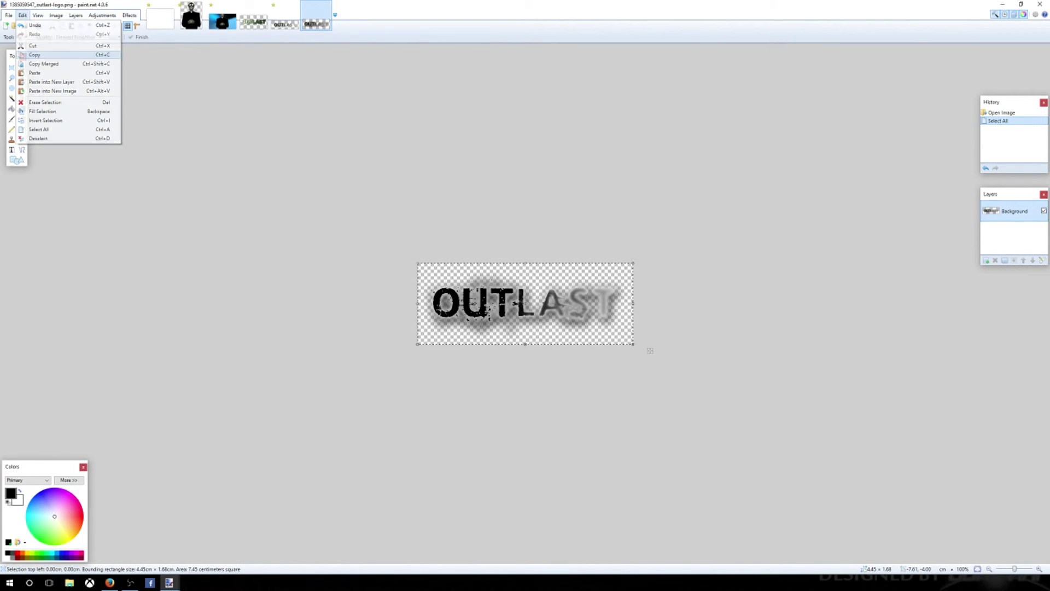
{"action": "left_click", "coordinate": [35, 55]}
{"action": "left_click", "coordinate": [223, 16]}
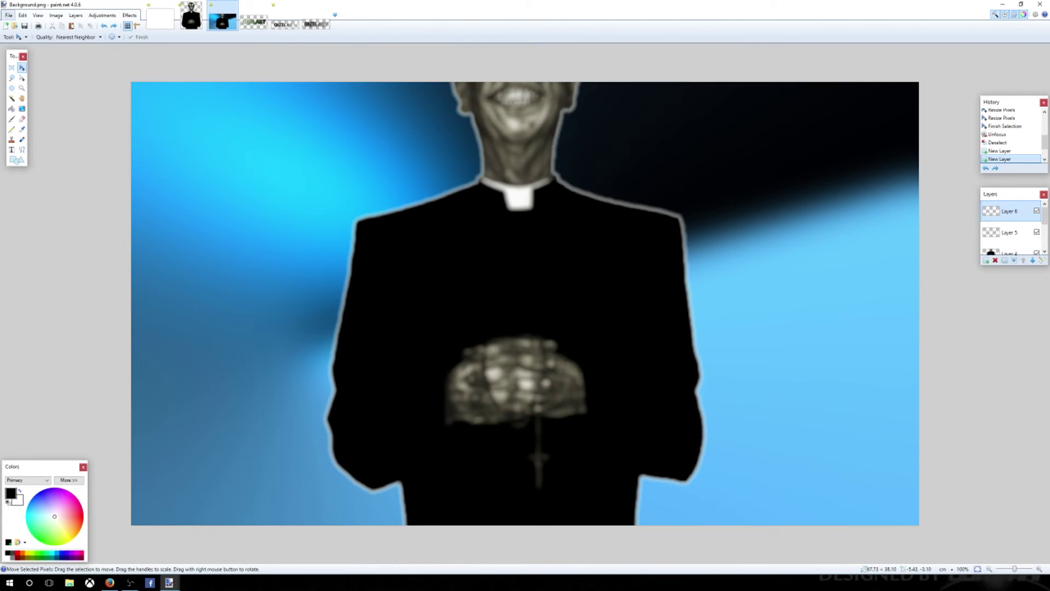
Paste the black distressed logo into new Layer 7, scaled across the preacher's chest, and commit it.
{"action": "left_click", "coordinate": [22, 15]}
{"action": "left_click", "coordinate": [51, 81]}
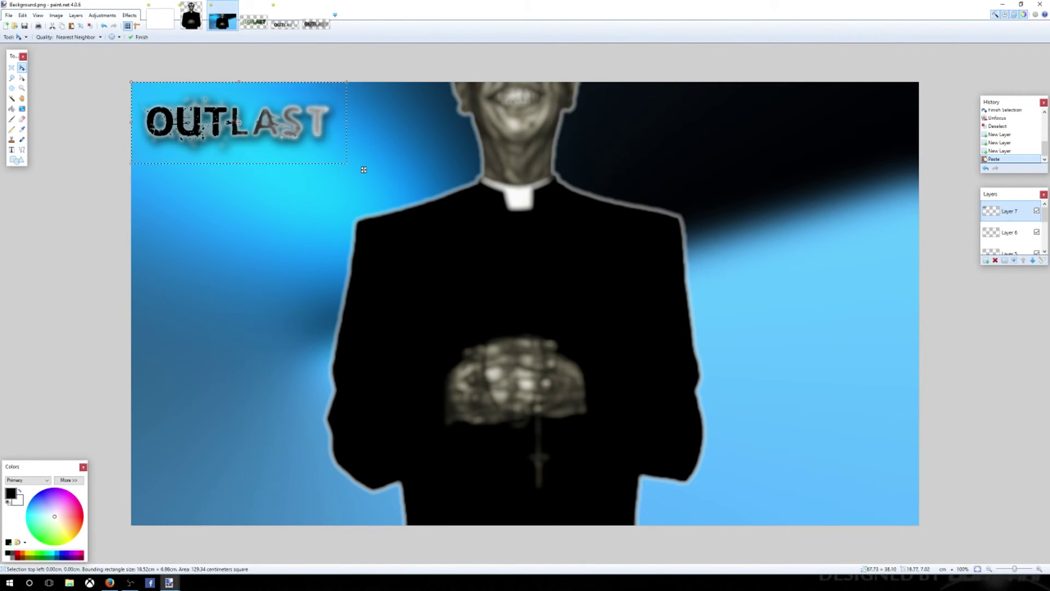
{"action": "left_click_drag", "start_coordinate": [364, 169], "coordinate": [884, 359]}
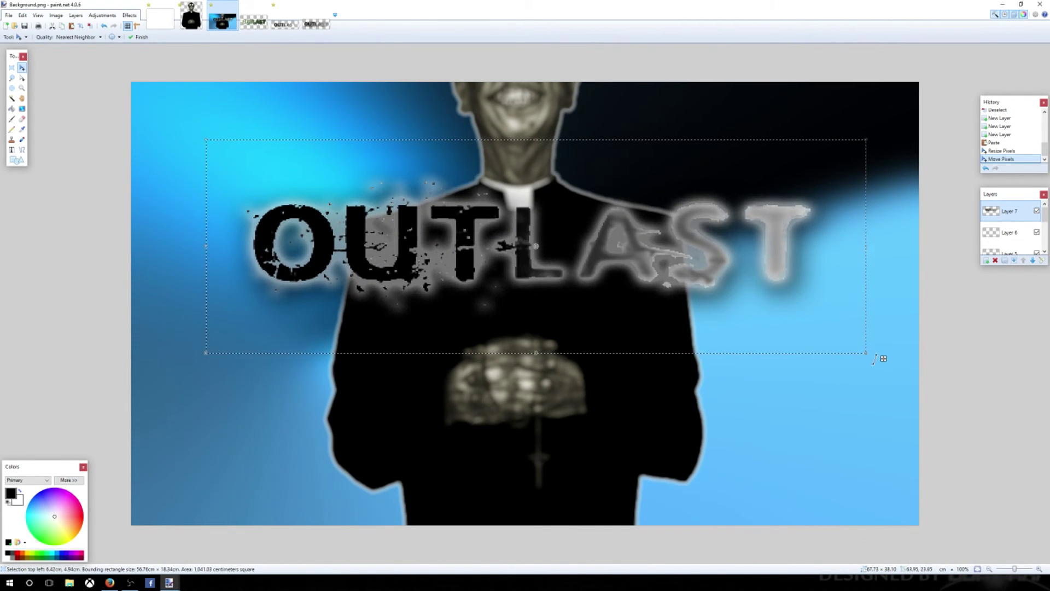
{"action": "left_click_drag", "start_coordinate": [883, 358], "coordinate": [891, 366]}
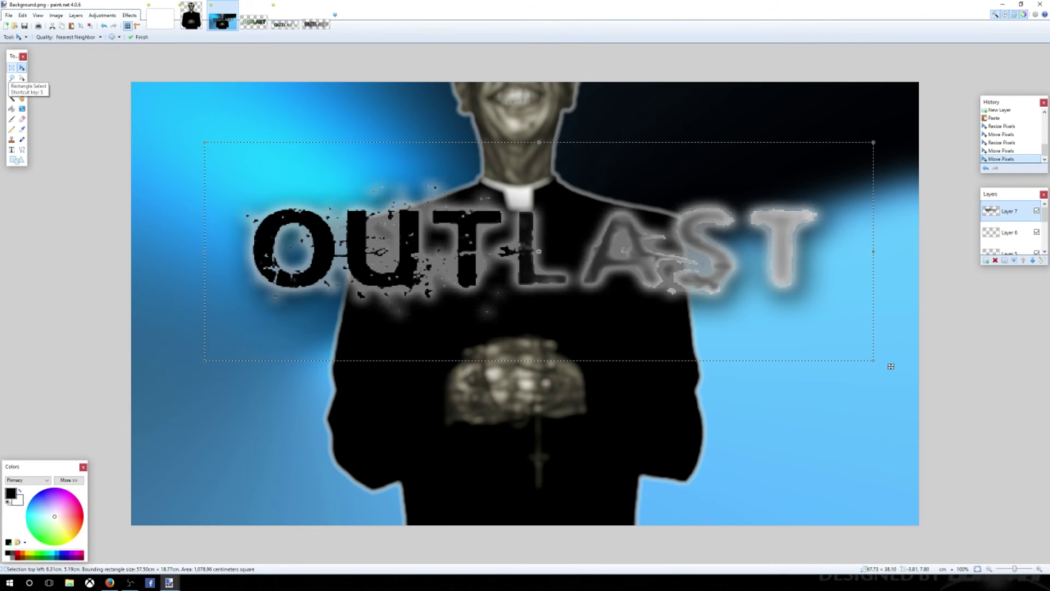
{"action": "left_click", "coordinate": [12, 67]}
{"action": "key", "text": "ctrl+d"}
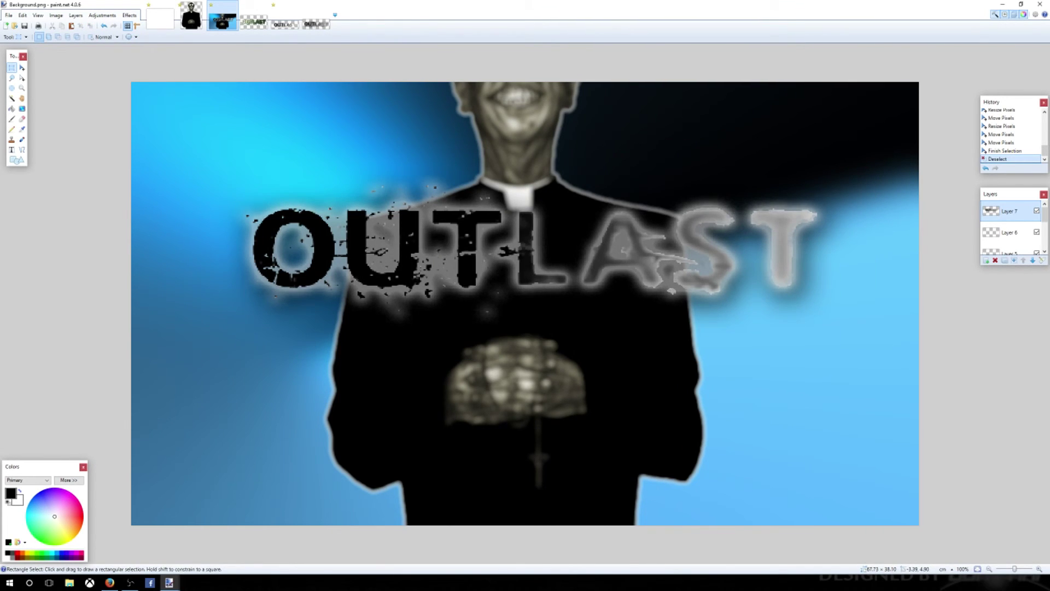